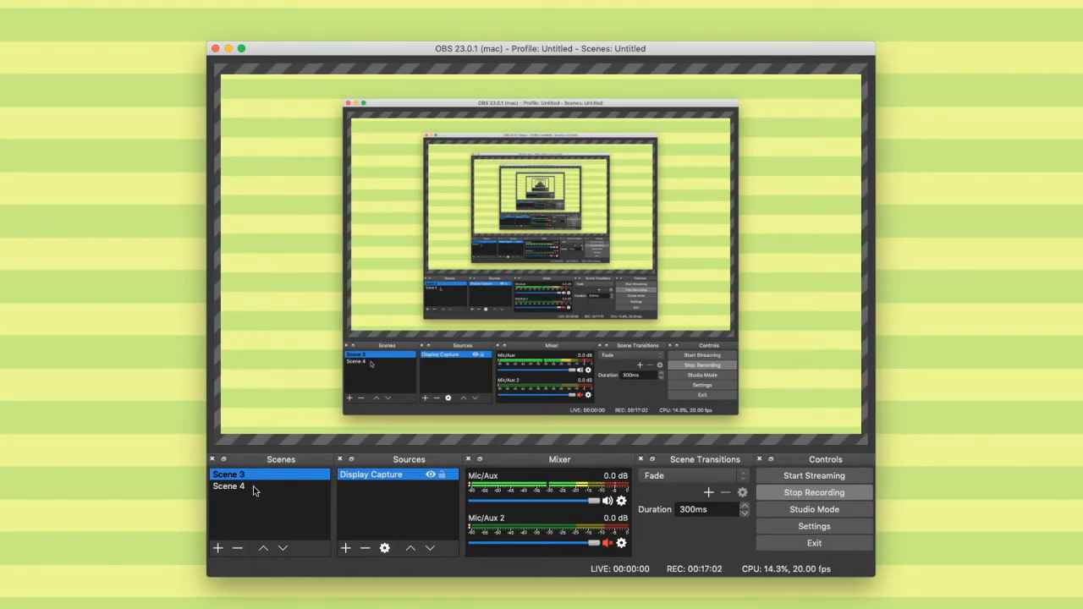
Step: Preview Scene 4, return to Scene 3, and hide and re-show its Display Capture source
click(252, 486)
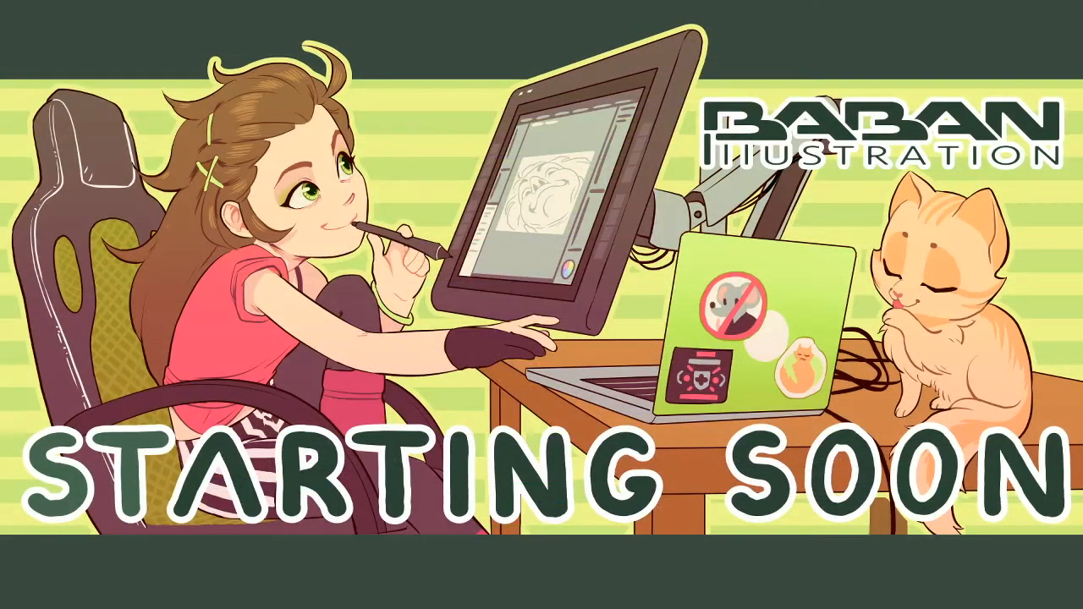
click(254, 475)
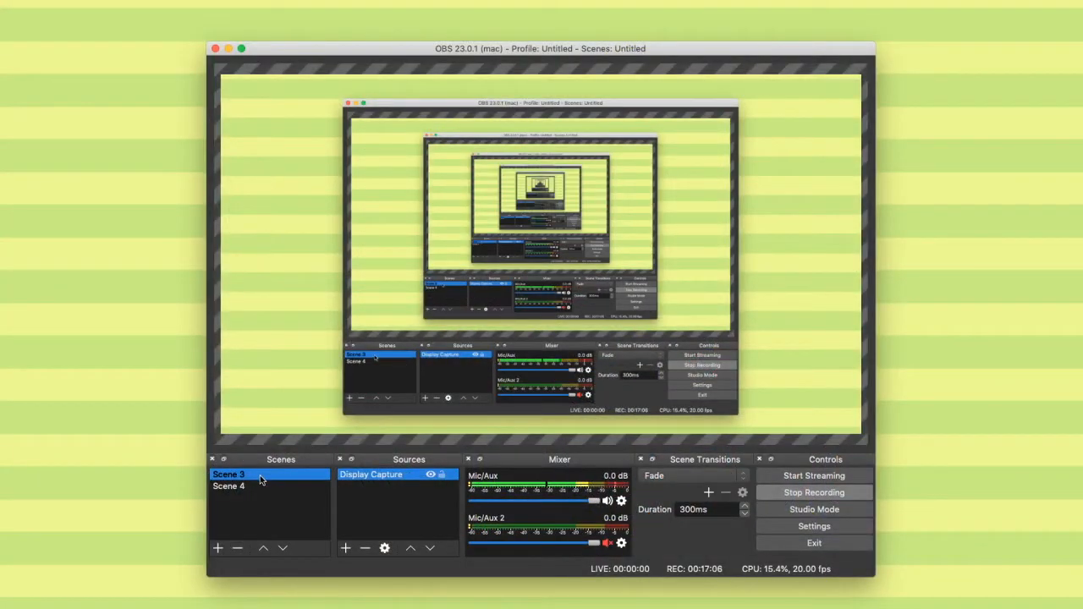
click(431, 474)
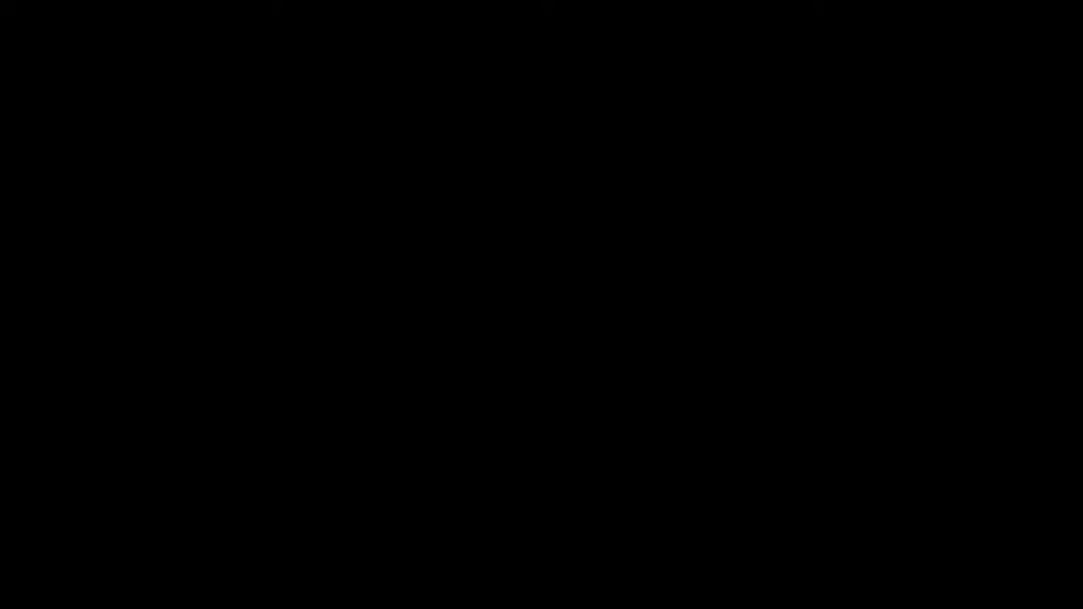
click(432, 474)
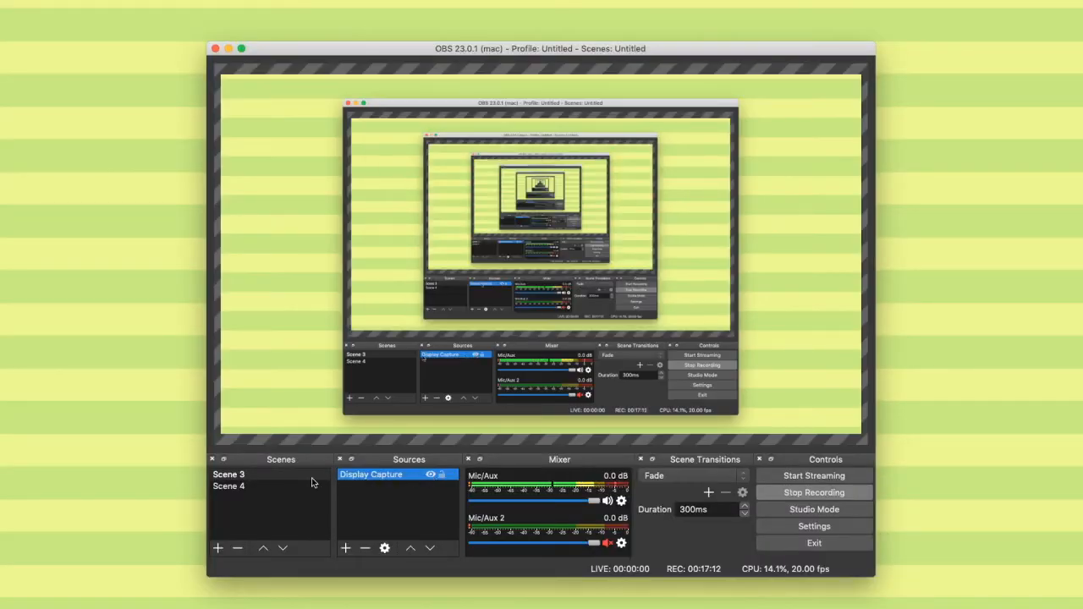
click(251, 480)
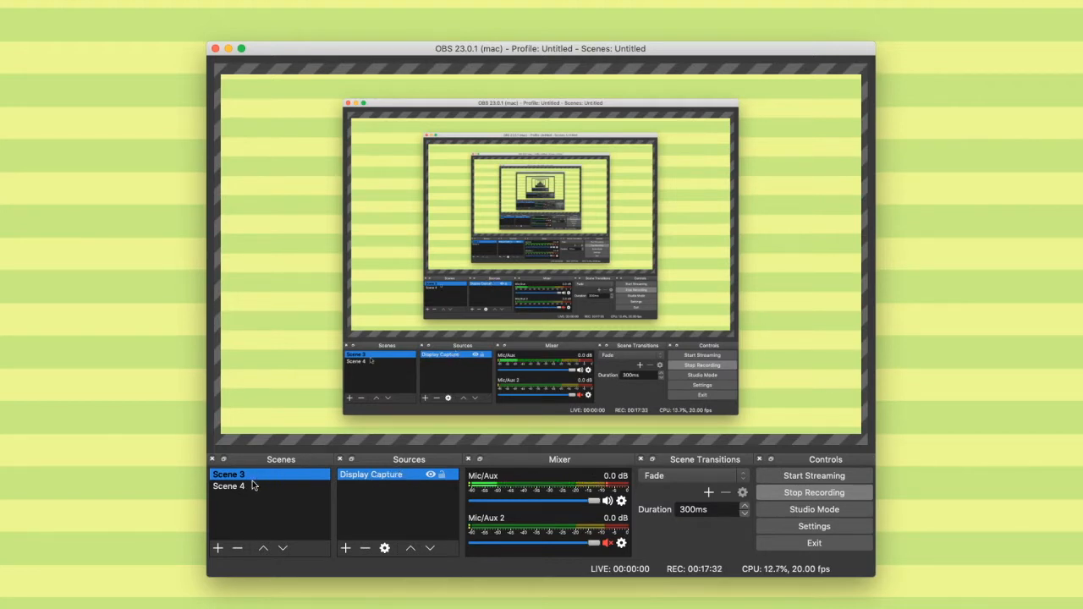
Step: Create a new scene named Screens
click(219, 548)
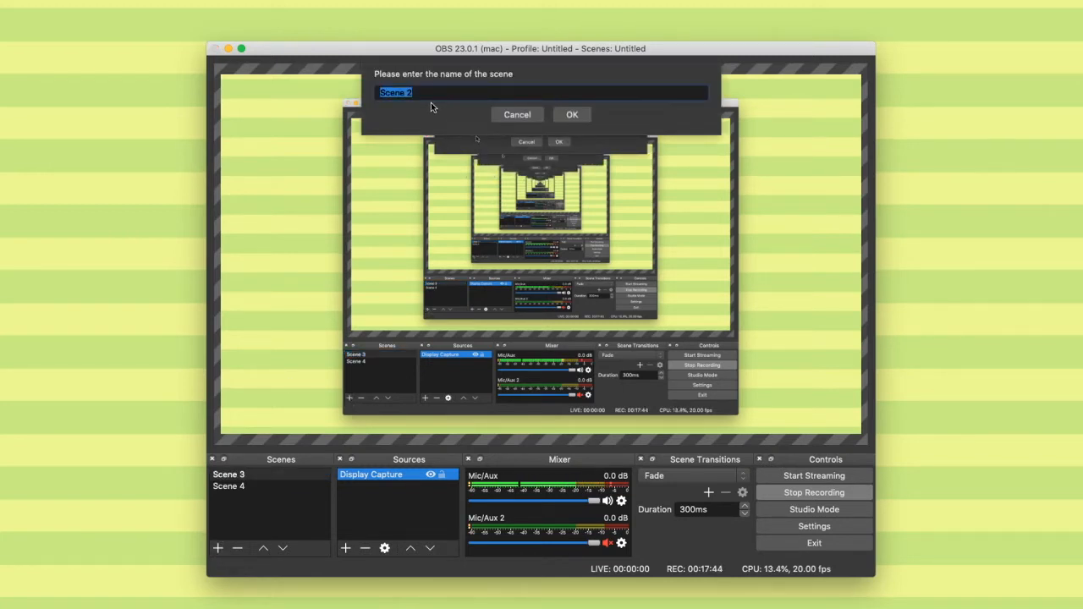
text(Screens)
click(573, 116)
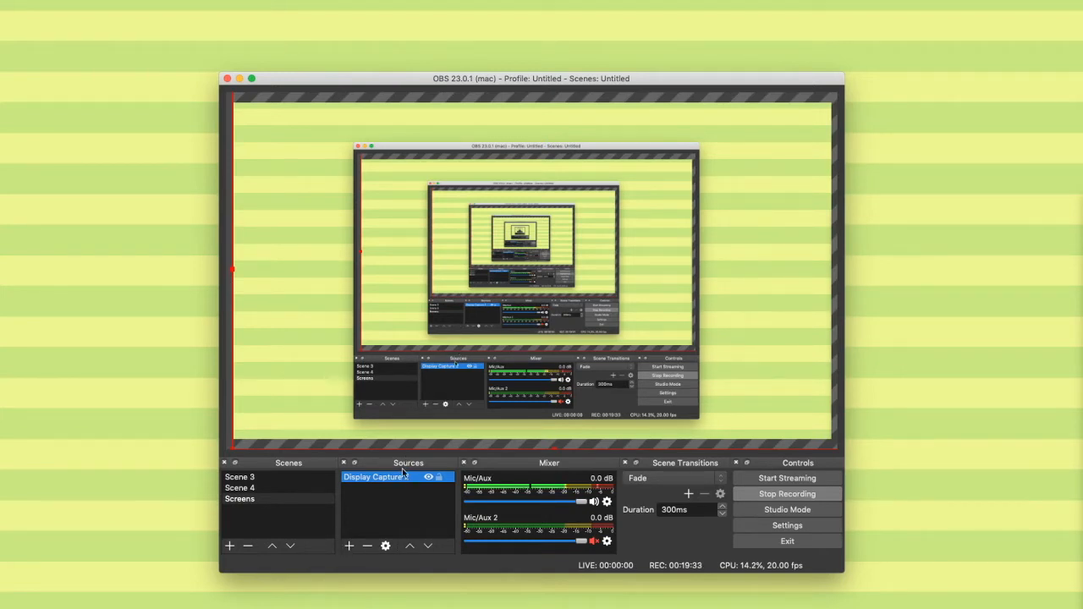
Step: Add a new Image Slide Show source named "b r b" to the Screens scene
click(349, 546)
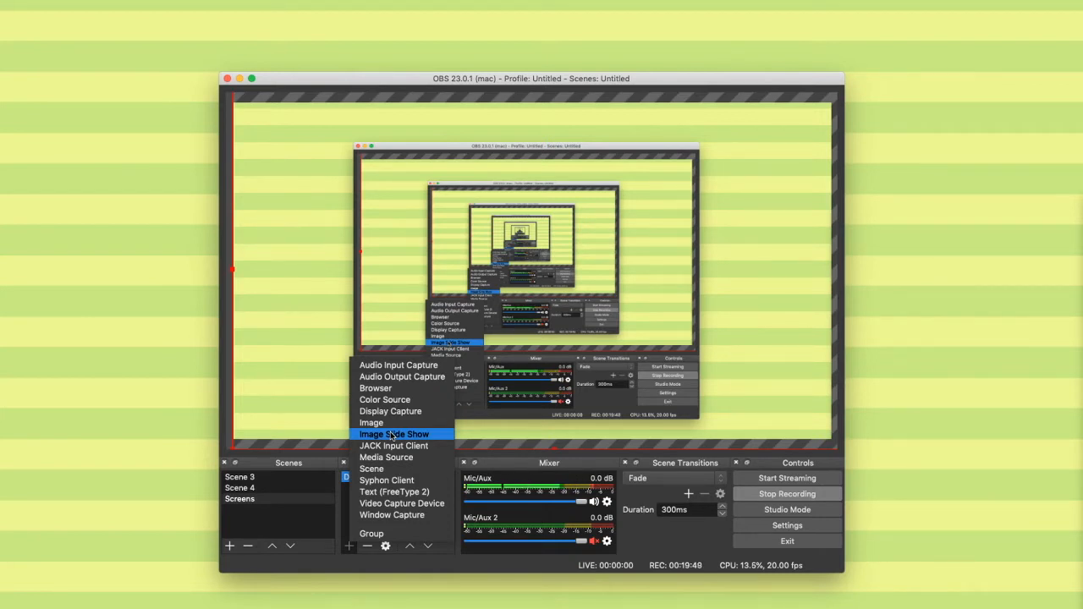
click(392, 434)
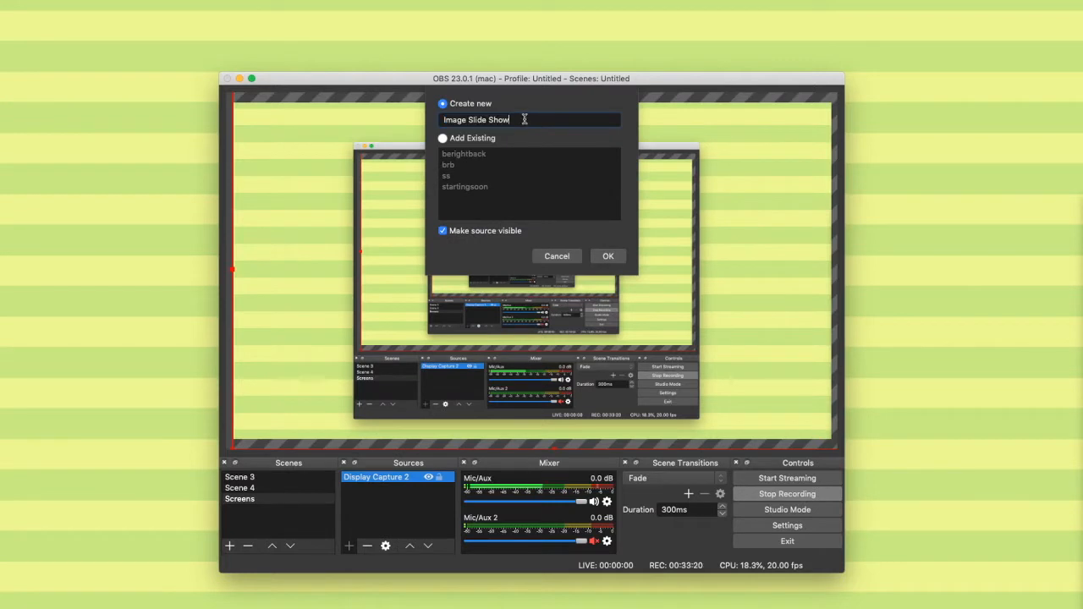
drag(525, 119, 440, 117)
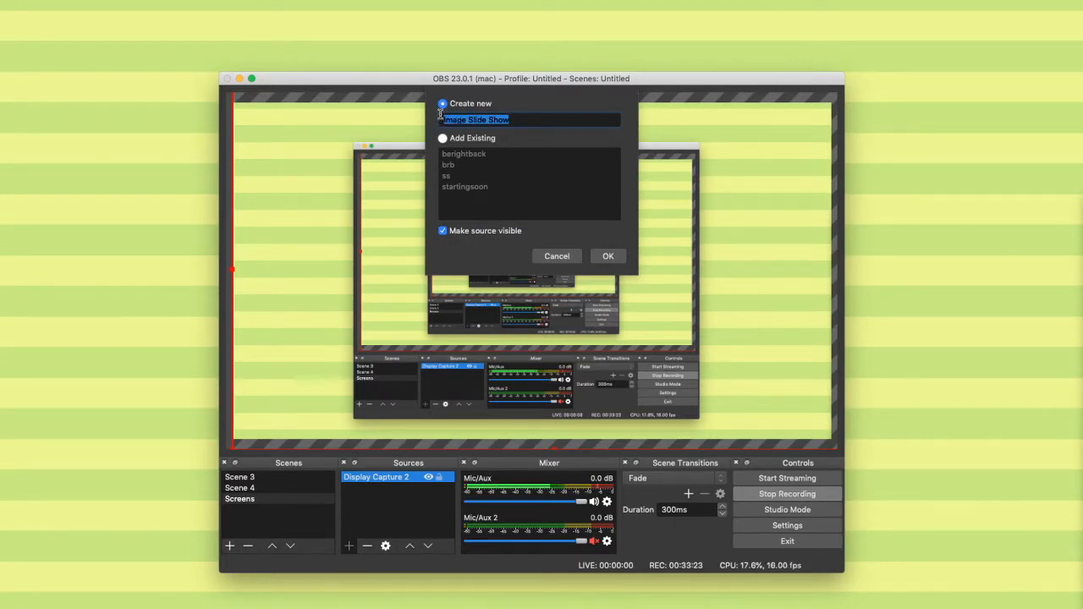
text(brb)
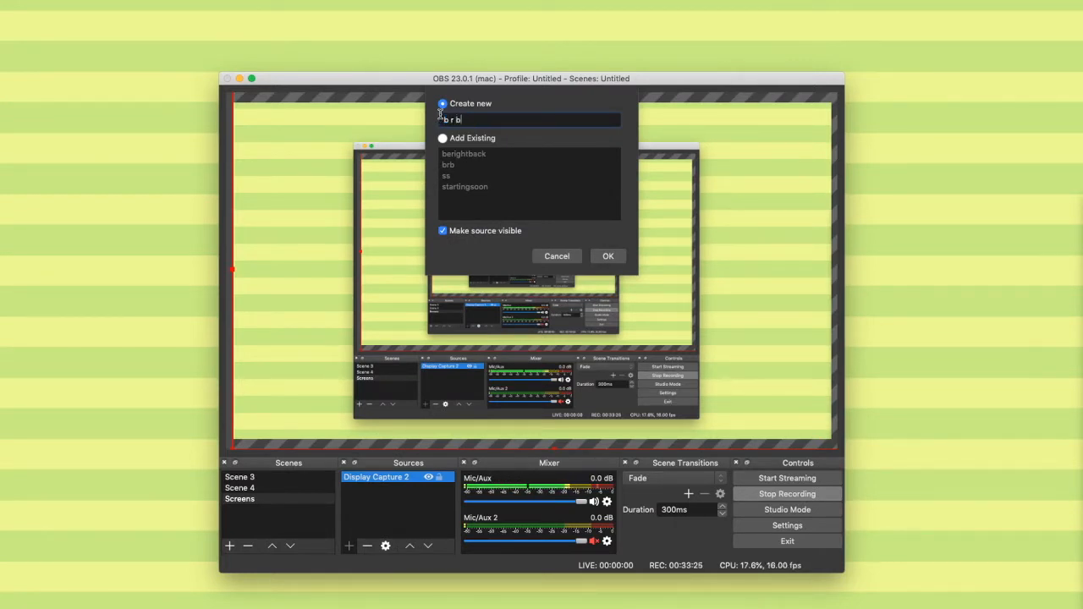
click(607, 253)
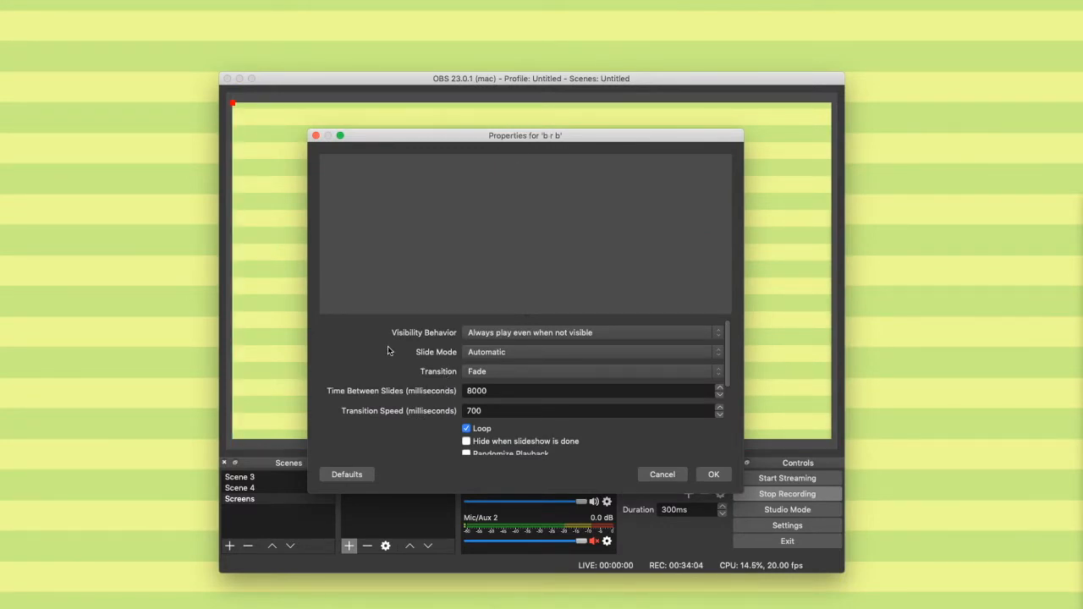
Step: Load babranding brb 1.png and babranding links 1.png from Documents into the slideshow's image files and accept the properties
scroll(429, 345, down, 5)
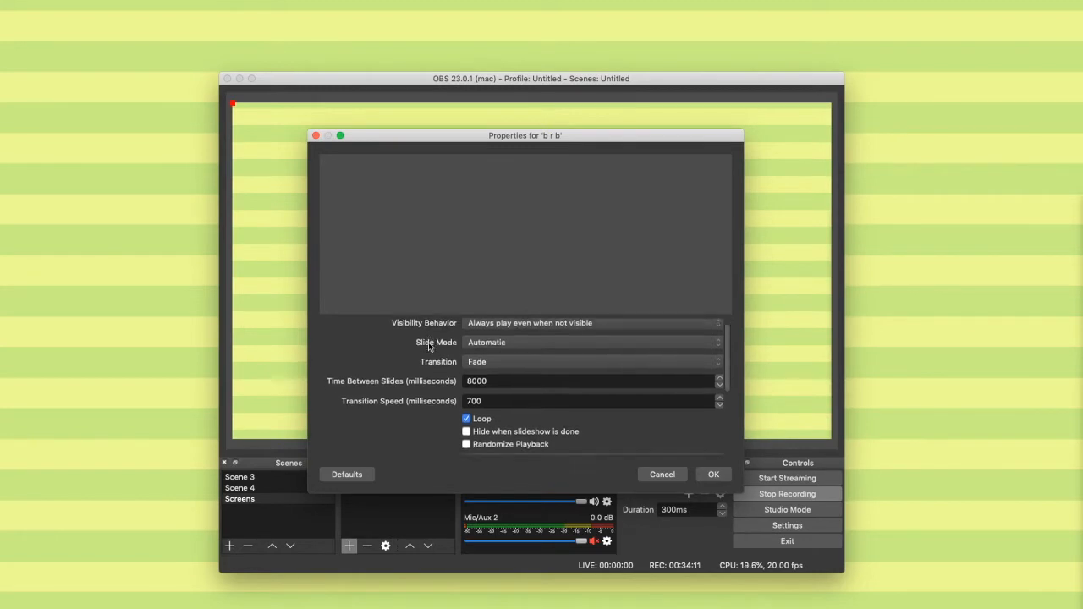
scroll(429, 346, down, 2)
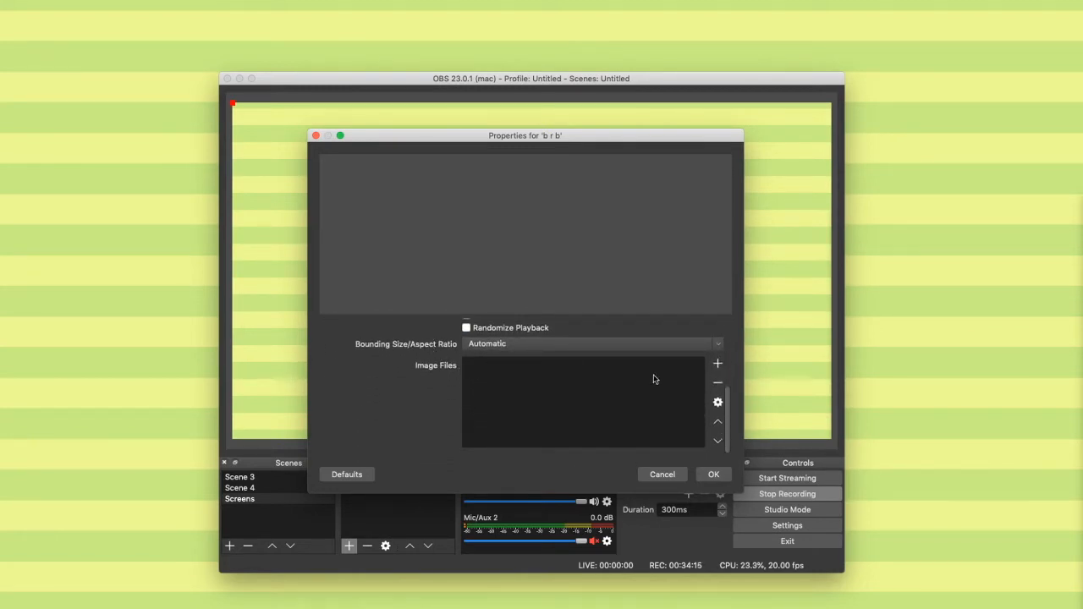
click(717, 366)
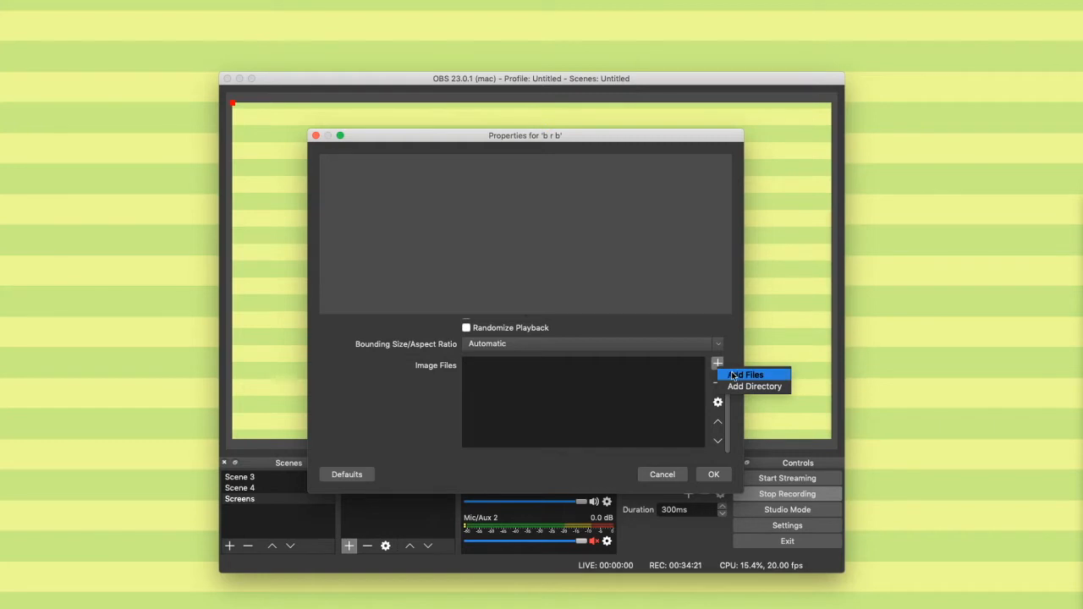
click(744, 374)
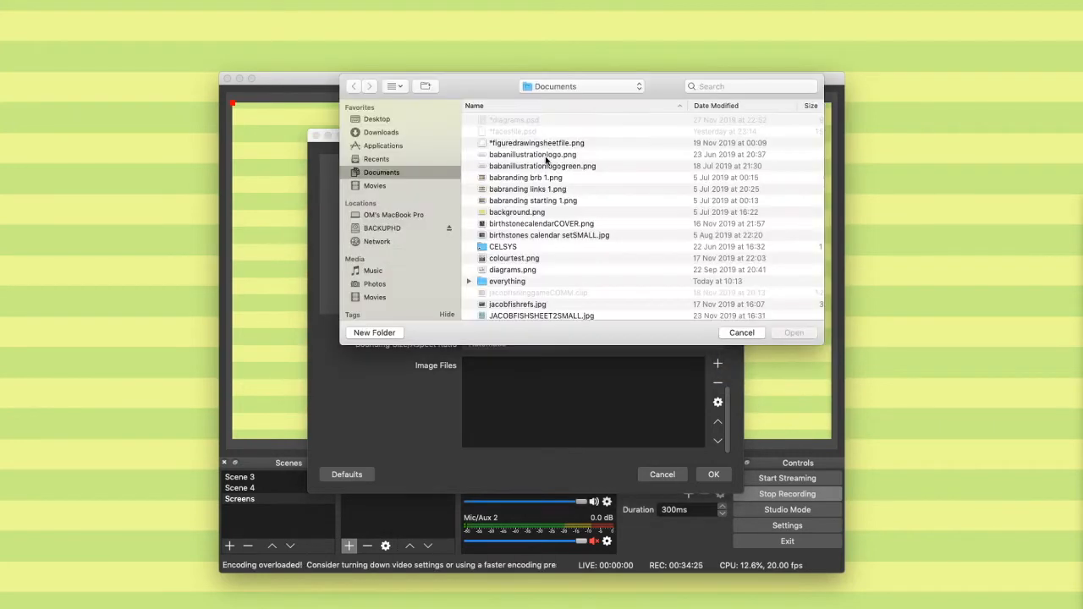
click(538, 180)
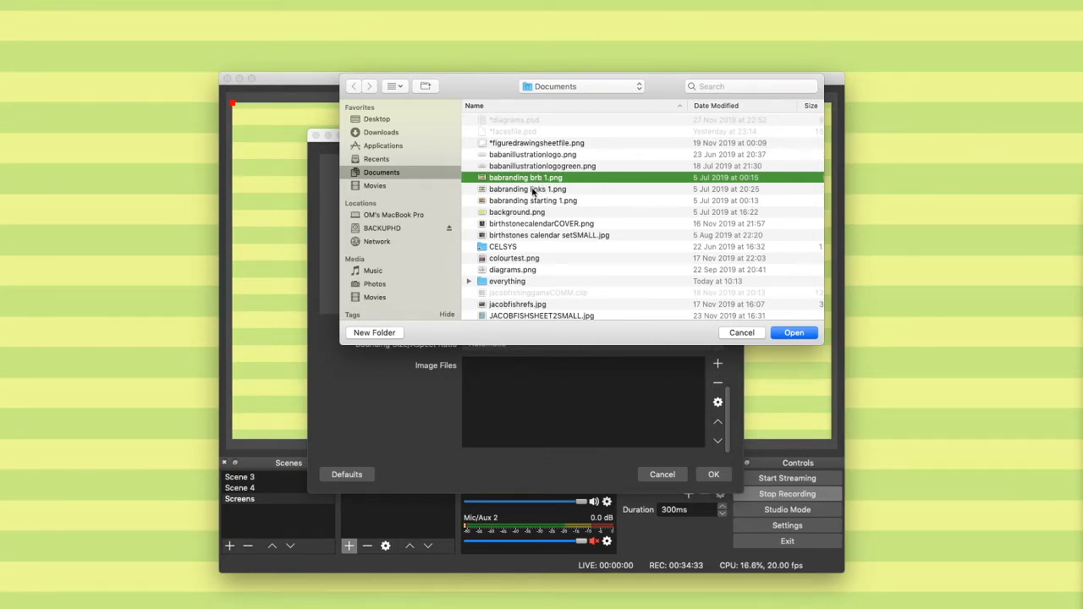
shift+click(535, 189)
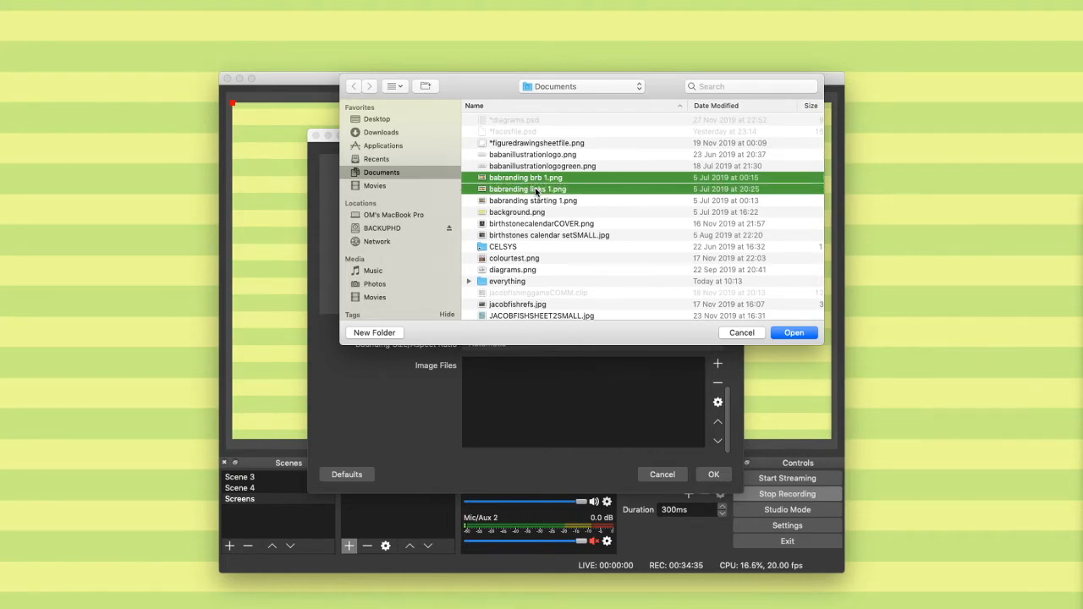
click(790, 335)
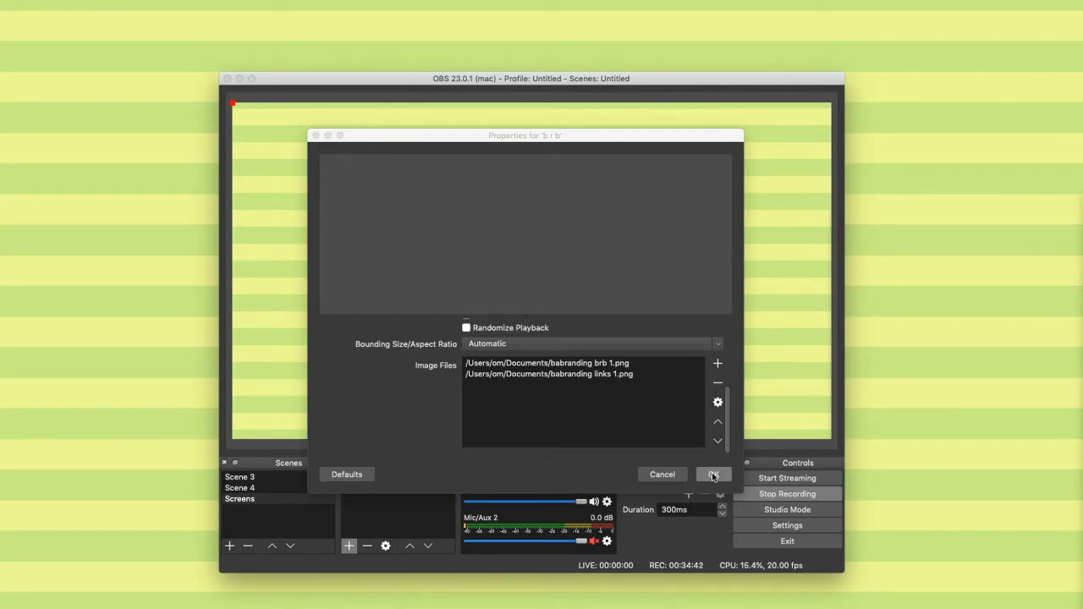
click(713, 474)
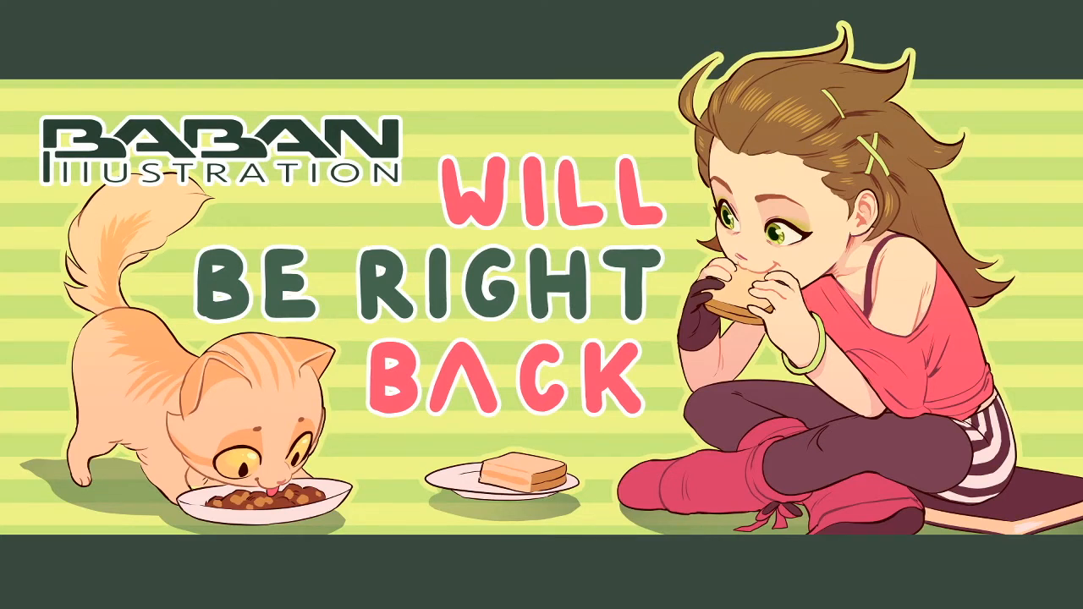
Step: Hide the b r b slideshow source, show it once more to preview it, and leave it hidden
click(429, 478)
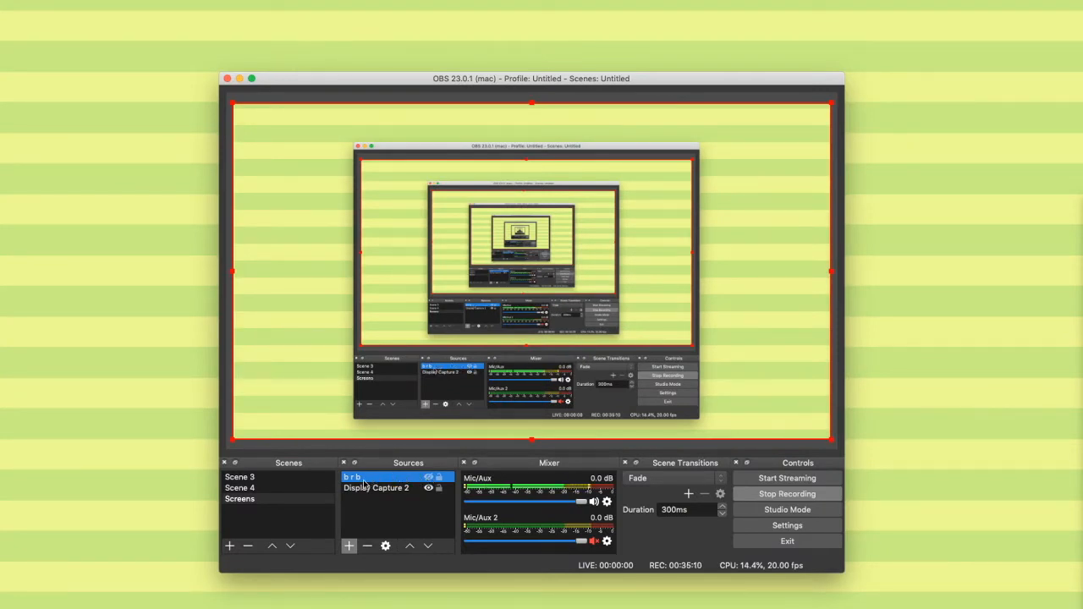
click(427, 476)
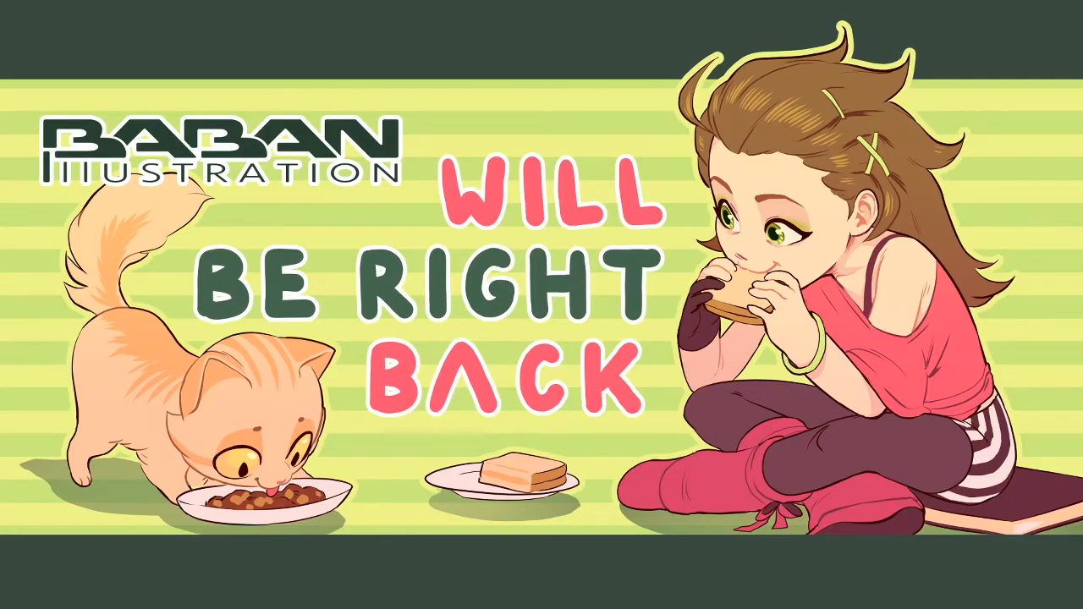
click(428, 479)
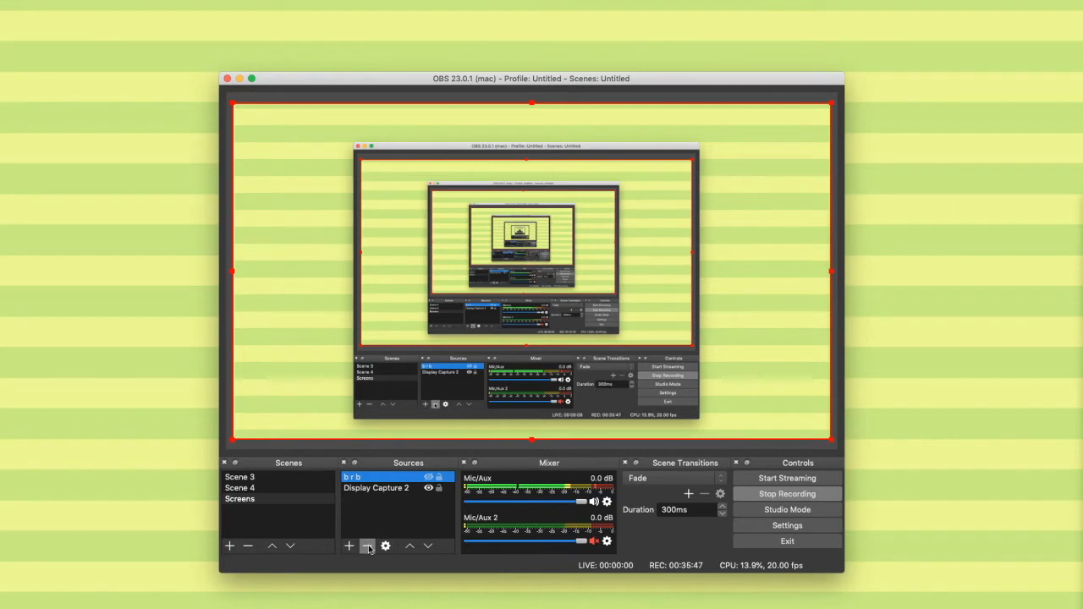
Step: Set the b r b slideshow's Visibility Behavior to "Stop when not visible, restart when visible" and keep Slide Mode on Automatic
double_click(403, 479)
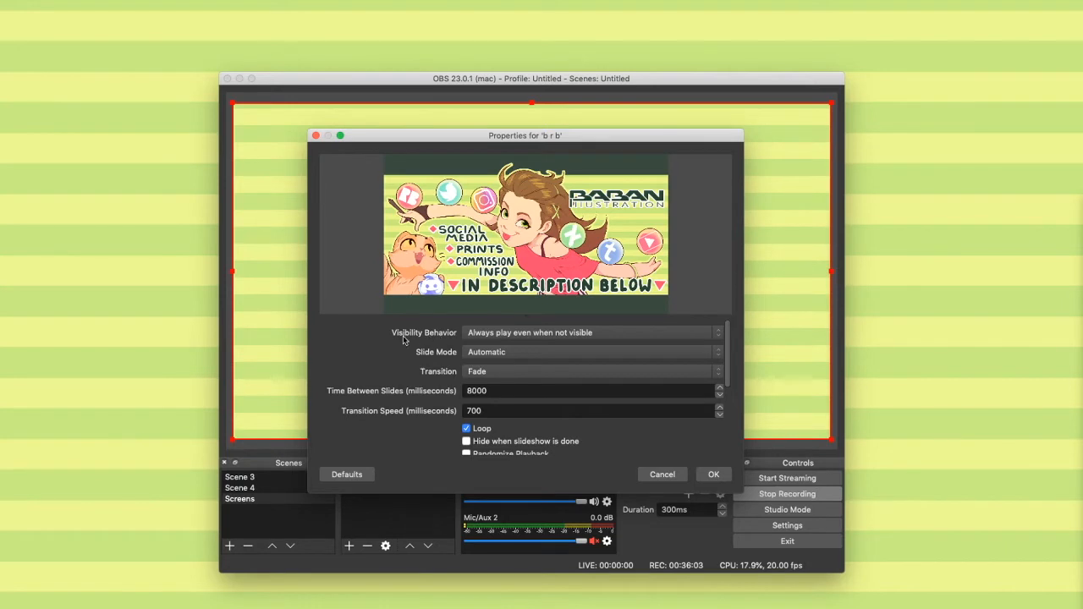
click(488, 334)
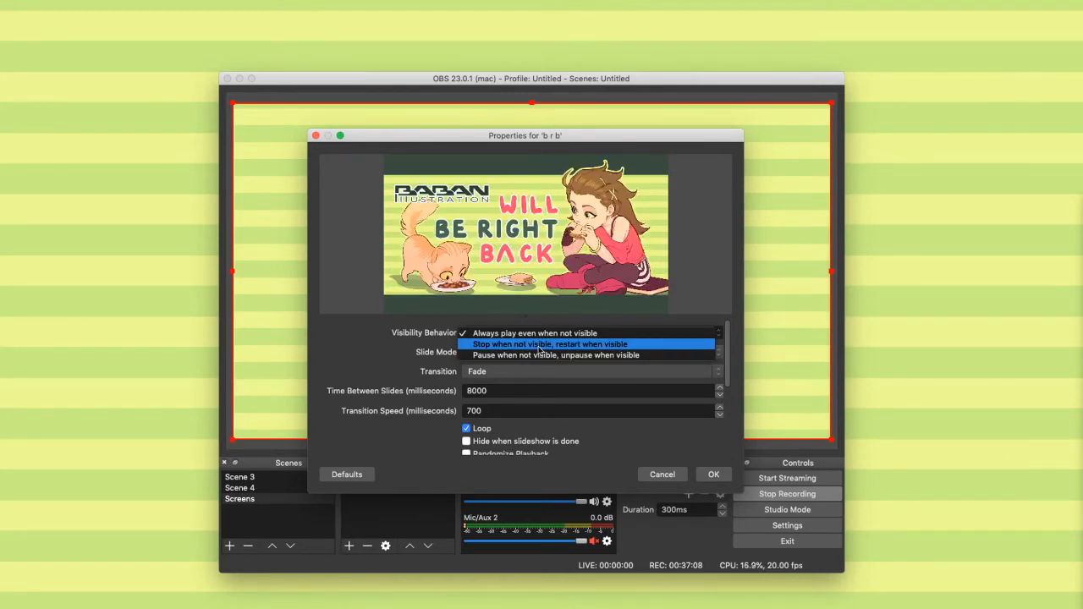
click(538, 344)
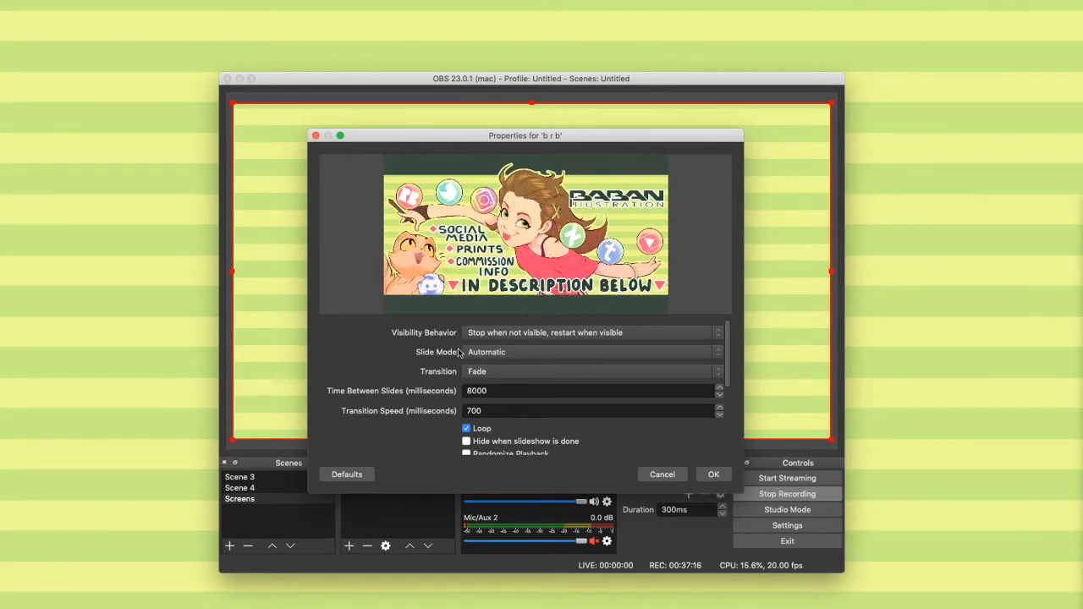
click(523, 352)
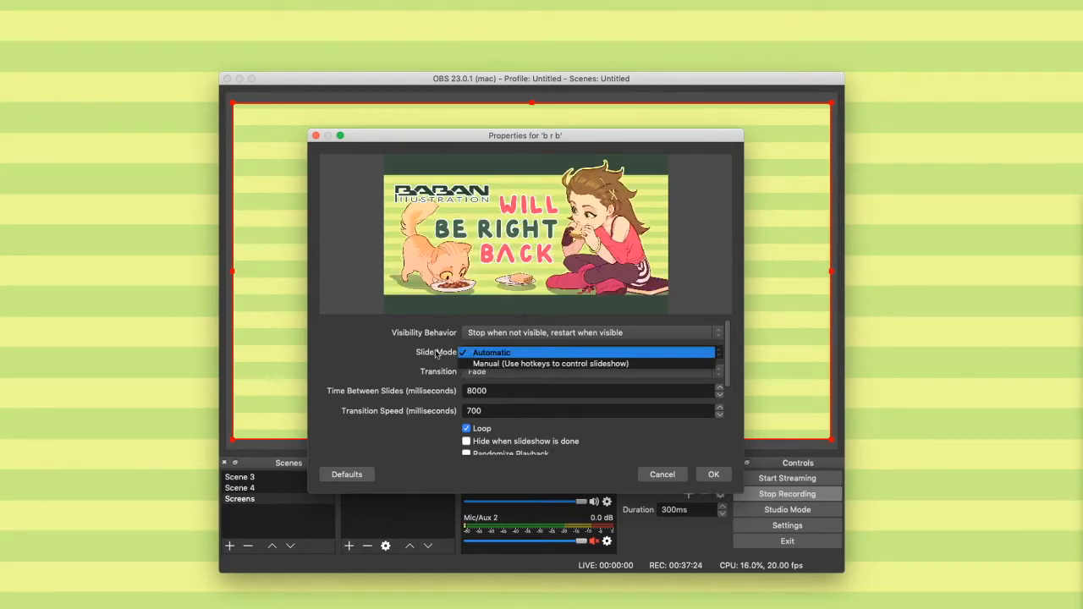
click(506, 352)
Step: Change the slideshow's Transition to Slide, accept the properties, and toggle the b r b source's visibility to preview it
scroll(446, 360, down, 2)
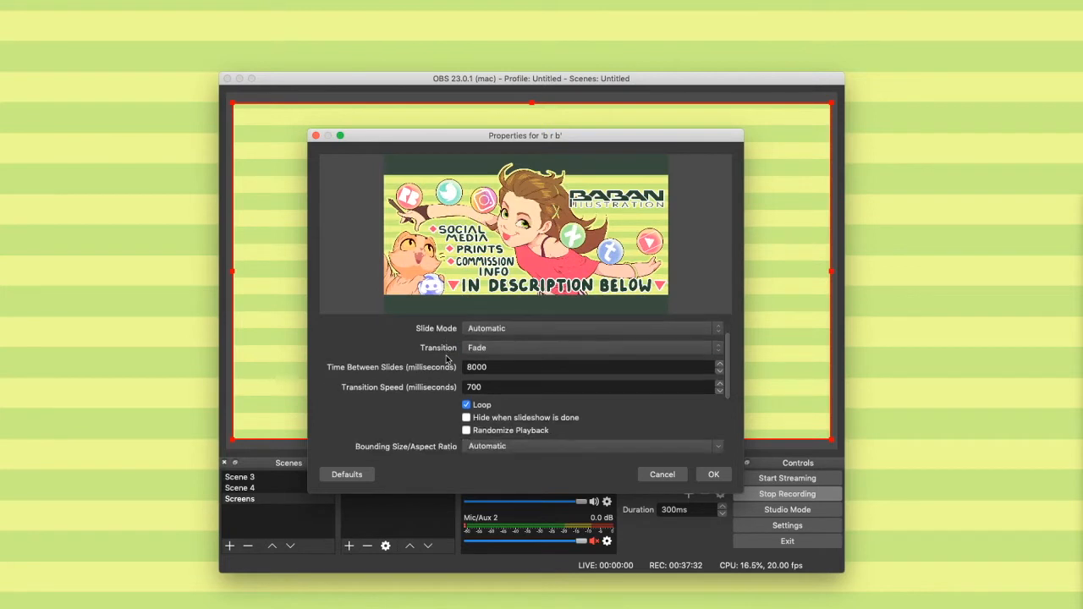
scroll(448, 355, up, 1)
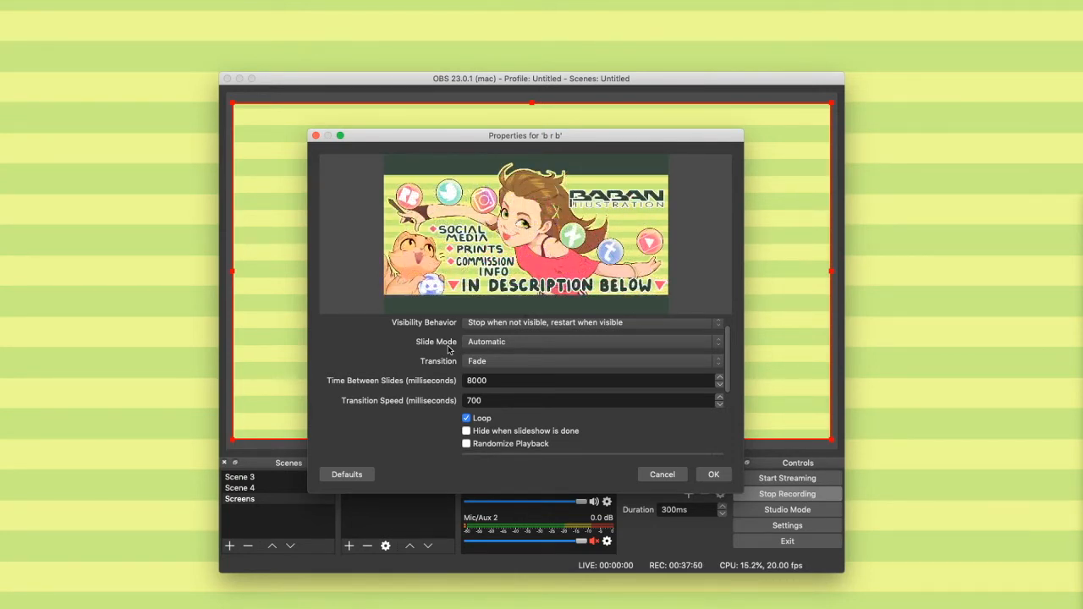
click(574, 360)
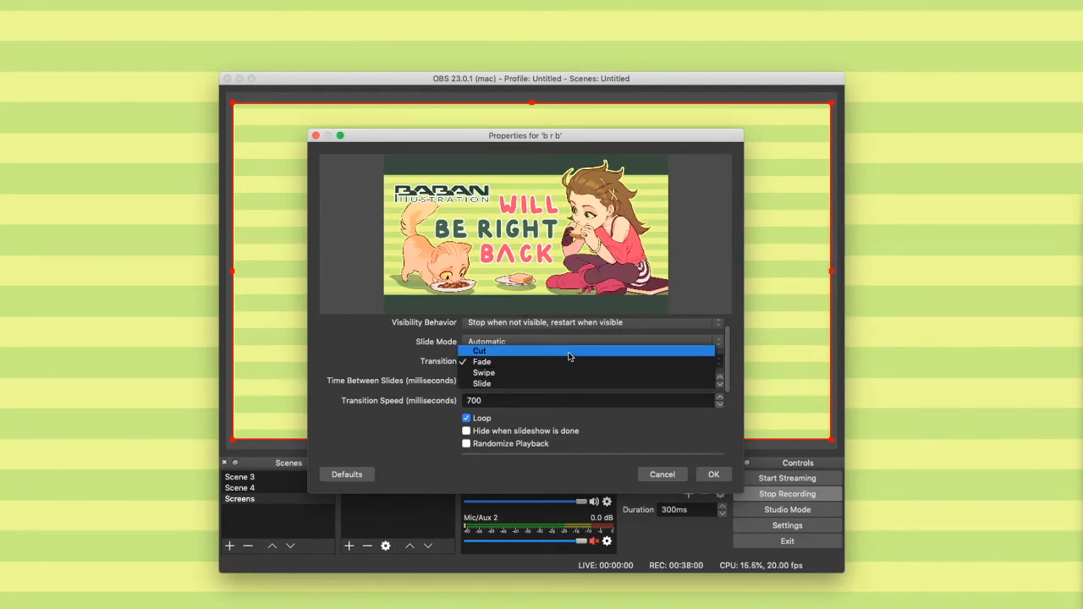
click(513, 385)
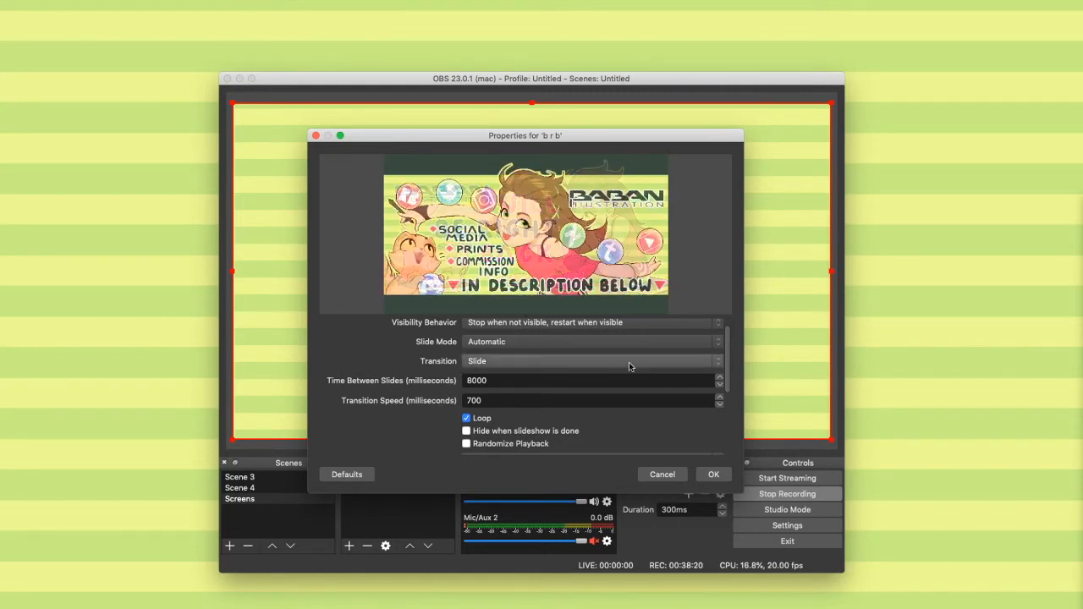
click(713, 474)
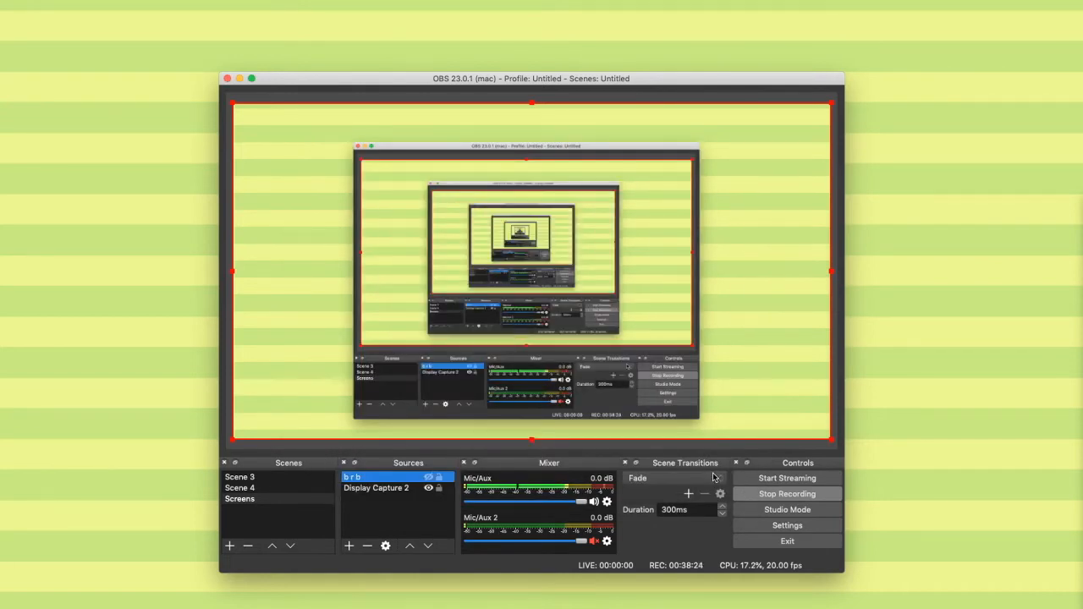
click(430, 479)
Step: Reopen the b r b slideshow's properties and set Time Between Slides to 4000 milliseconds
double_click(407, 477)
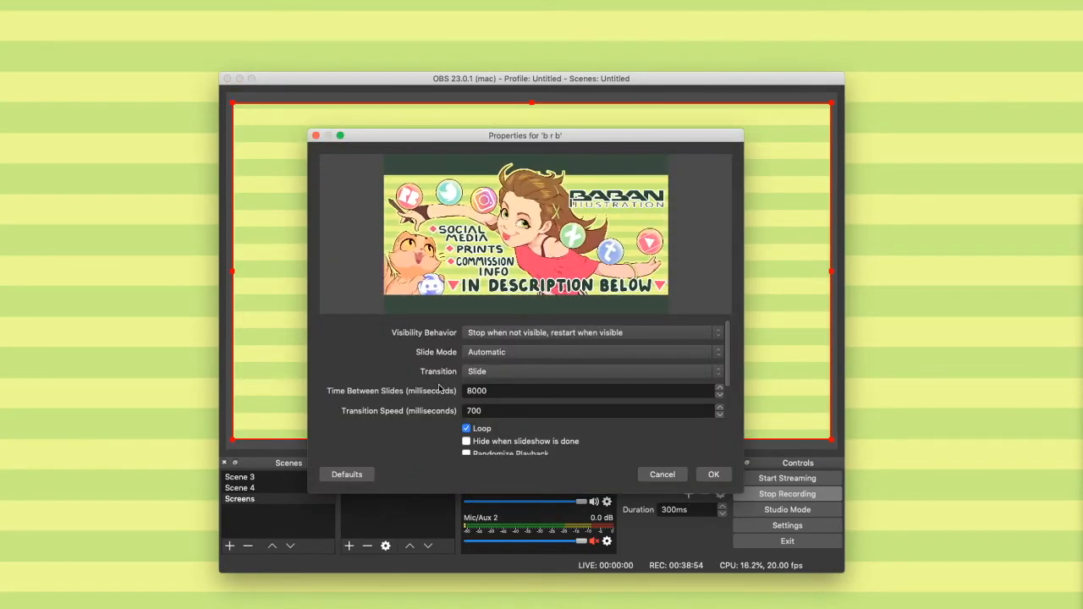
scroll(440, 389, down, 1)
scroll(439, 387, down, 1)
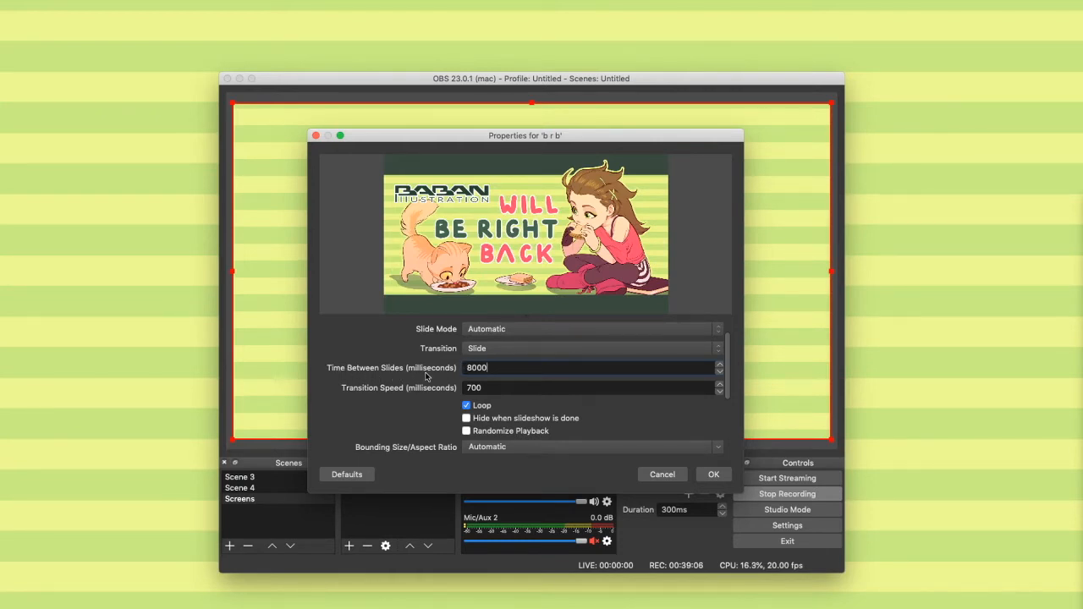
drag(489, 368, 436, 361)
text(4000)
Step: Set the b r b slideshow's Transition Speed to 1400 milliseconds, accept the properties, and show and hide the source to preview it
drag(505, 387, 442, 385)
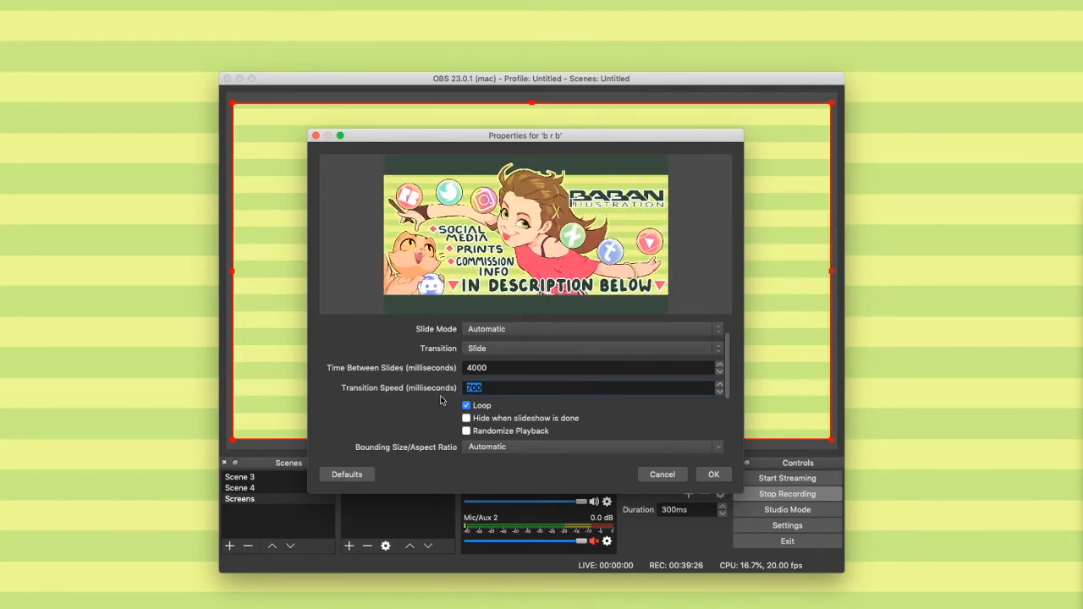
text(1400)
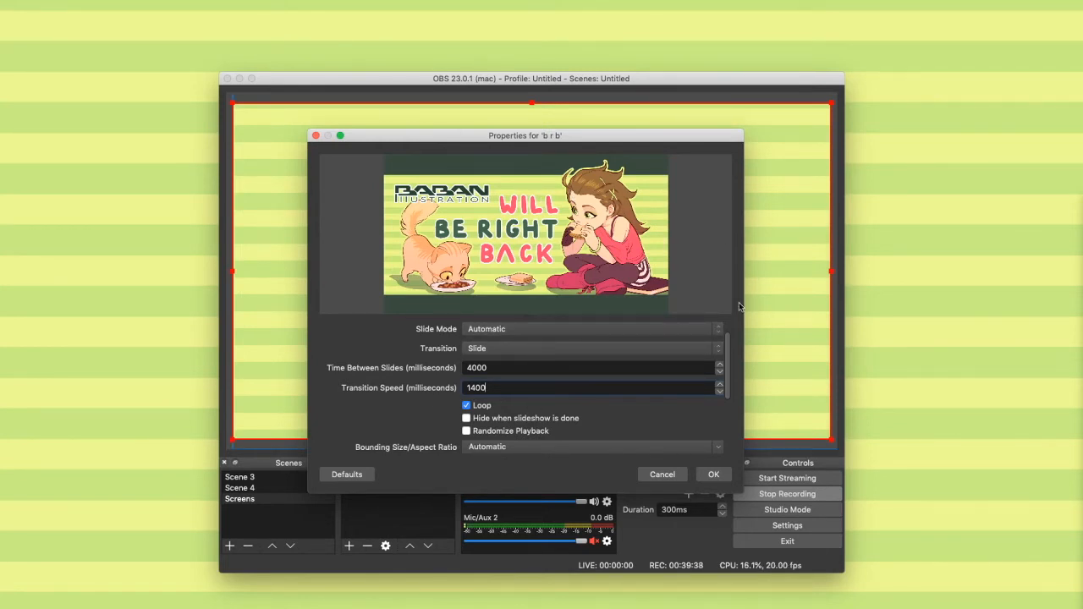
click(715, 475)
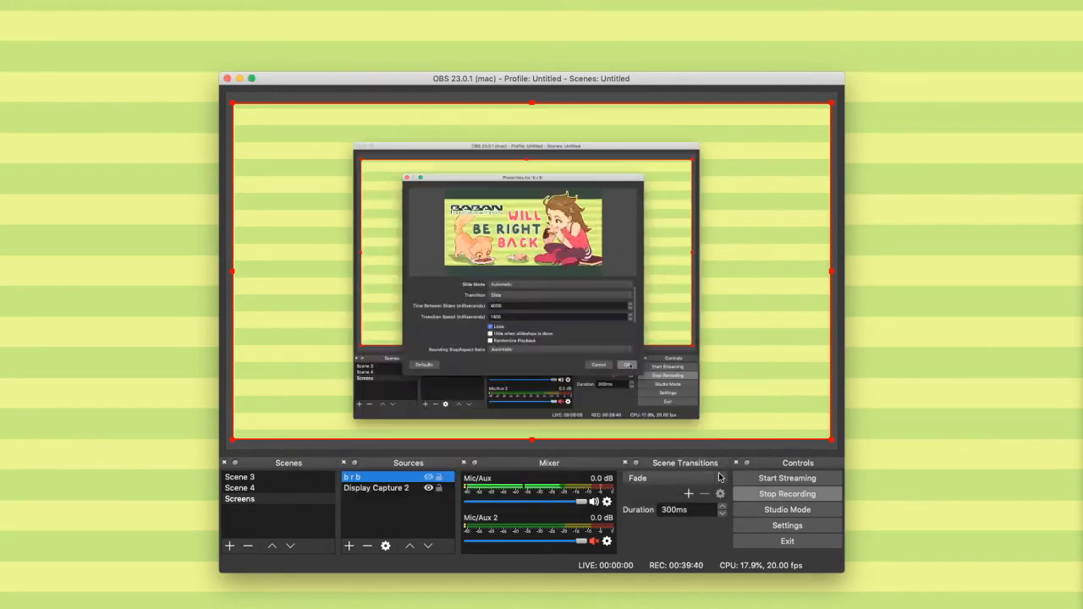
click(428, 477)
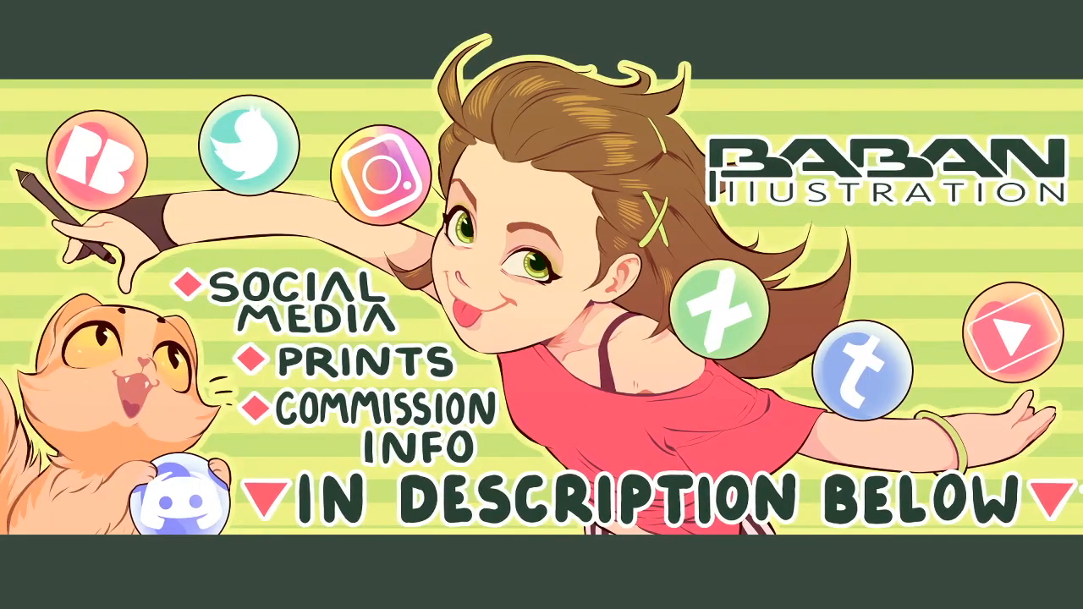
click(429, 479)
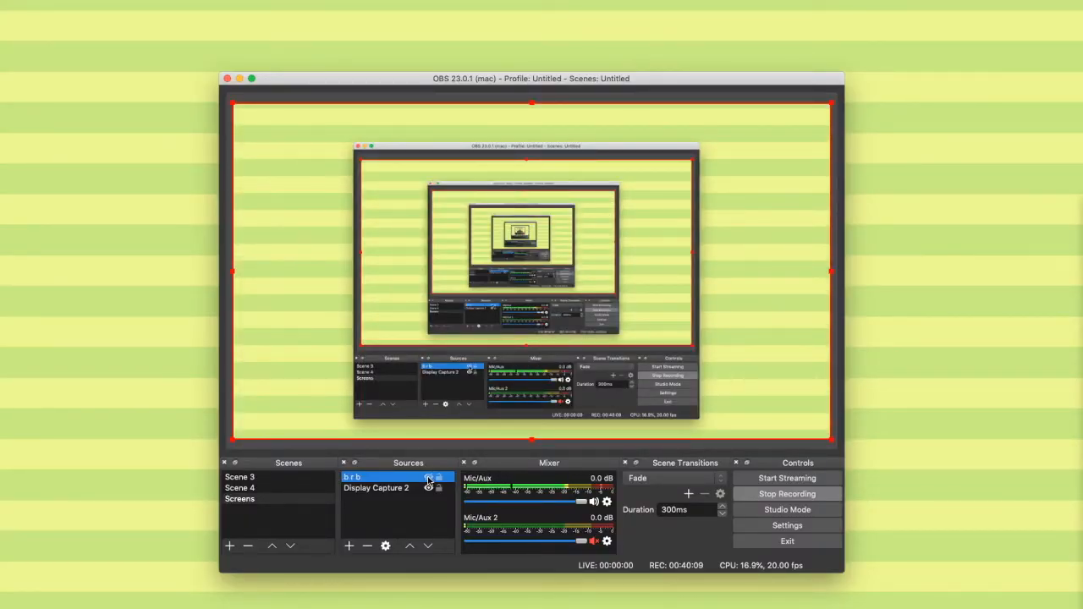
Step: Review the b r b slideshow's playback options, Bounding Size/Aspect Ratio choices and image files, then preview the slideshow and hide it
double_click(420, 477)
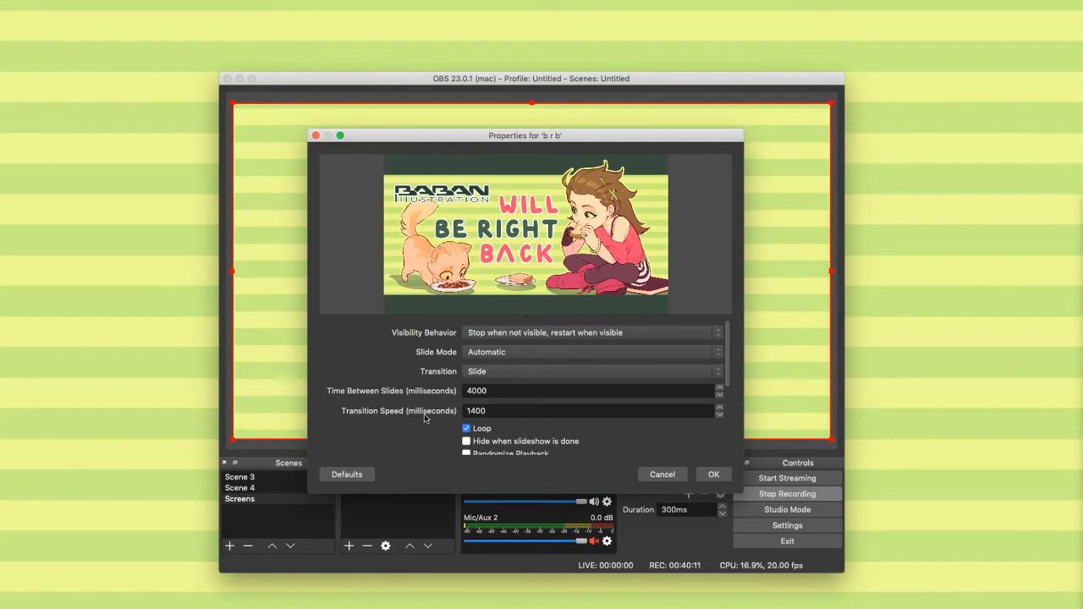
scroll(417, 429, down, 3)
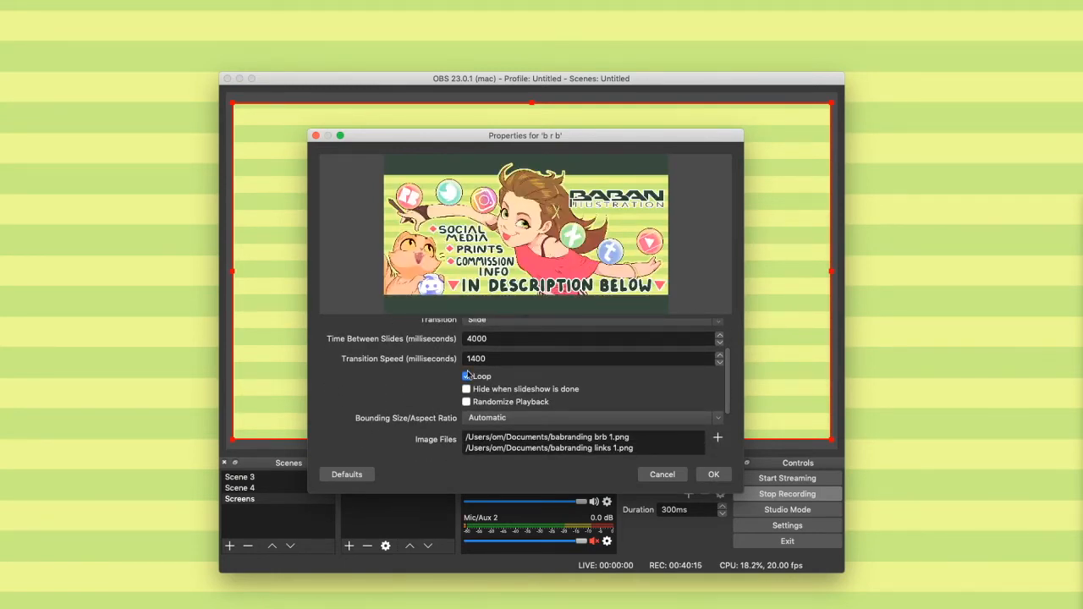
scroll(447, 378, down, 3)
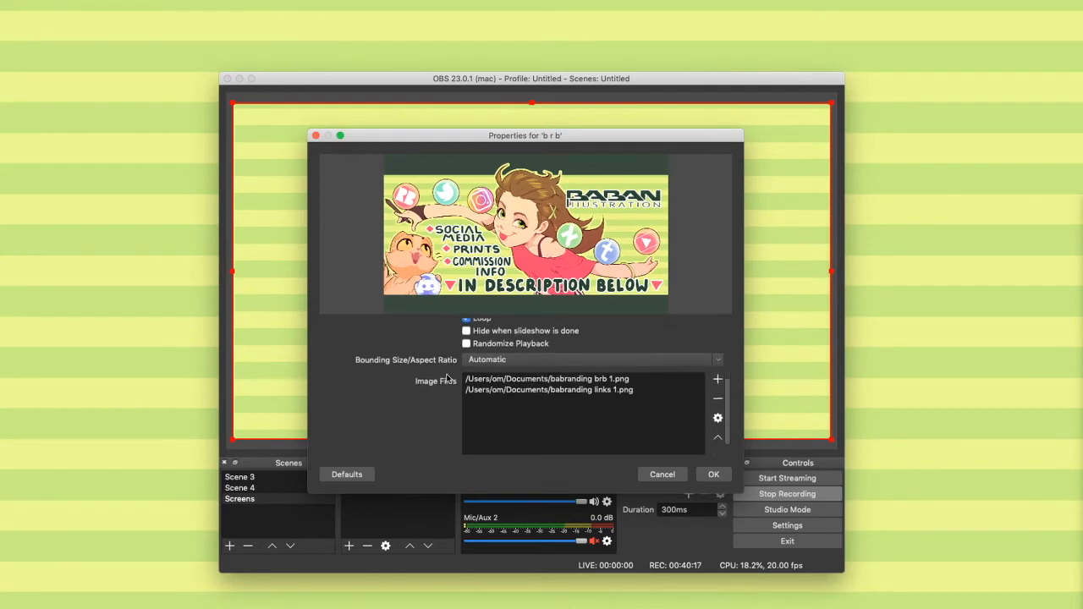
scroll(447, 378, up, 2)
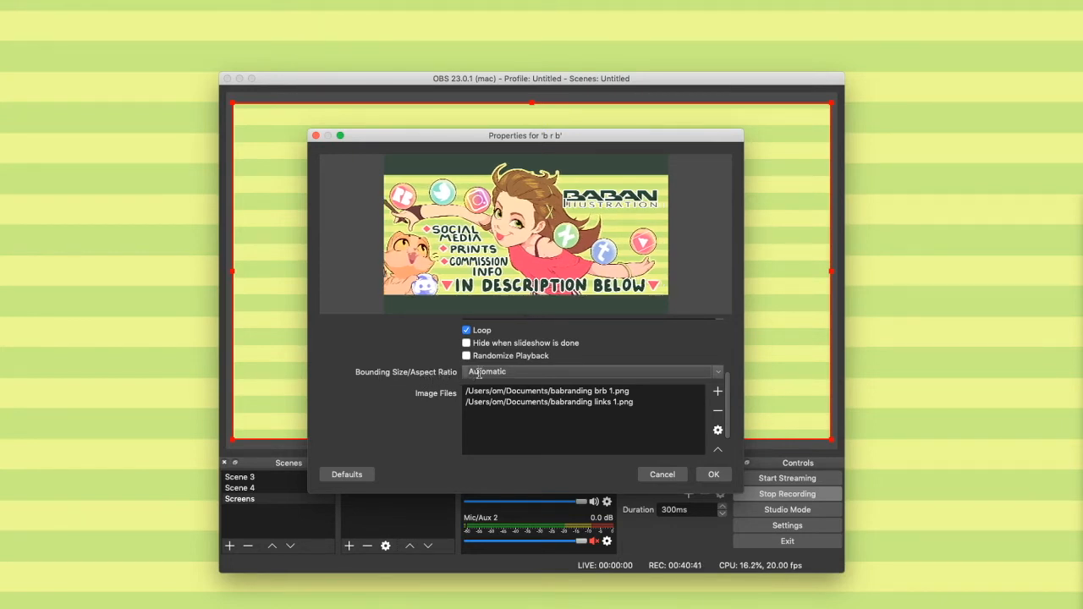
click(717, 375)
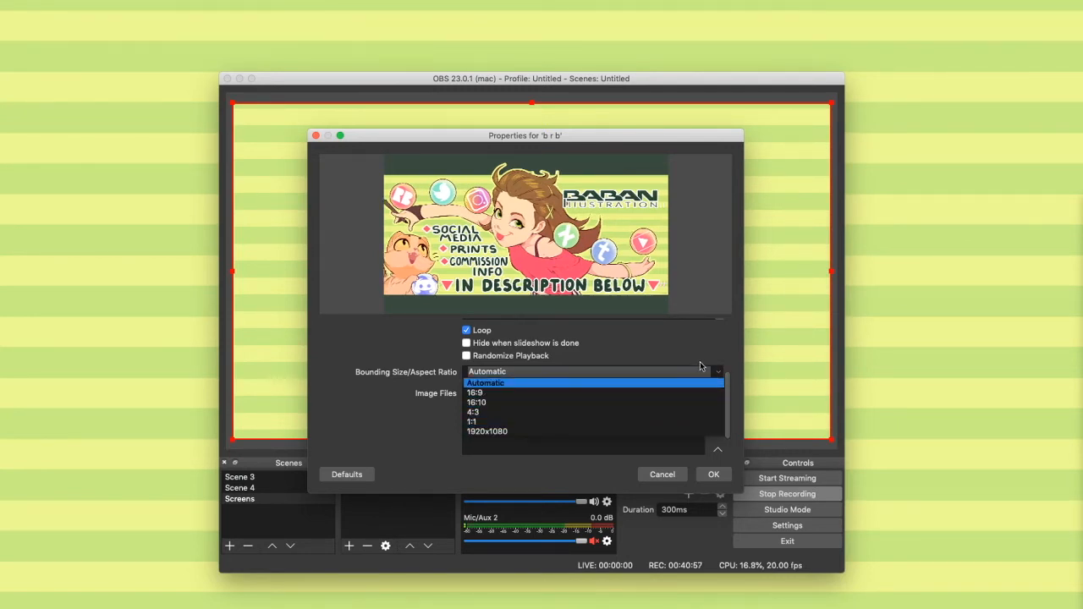
click(719, 373)
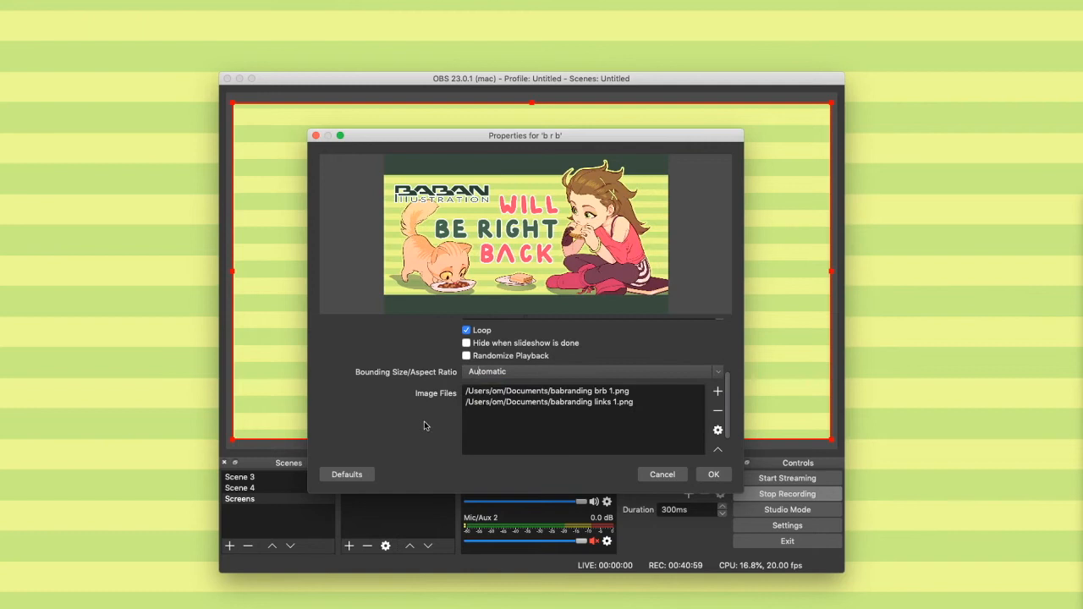
click(714, 475)
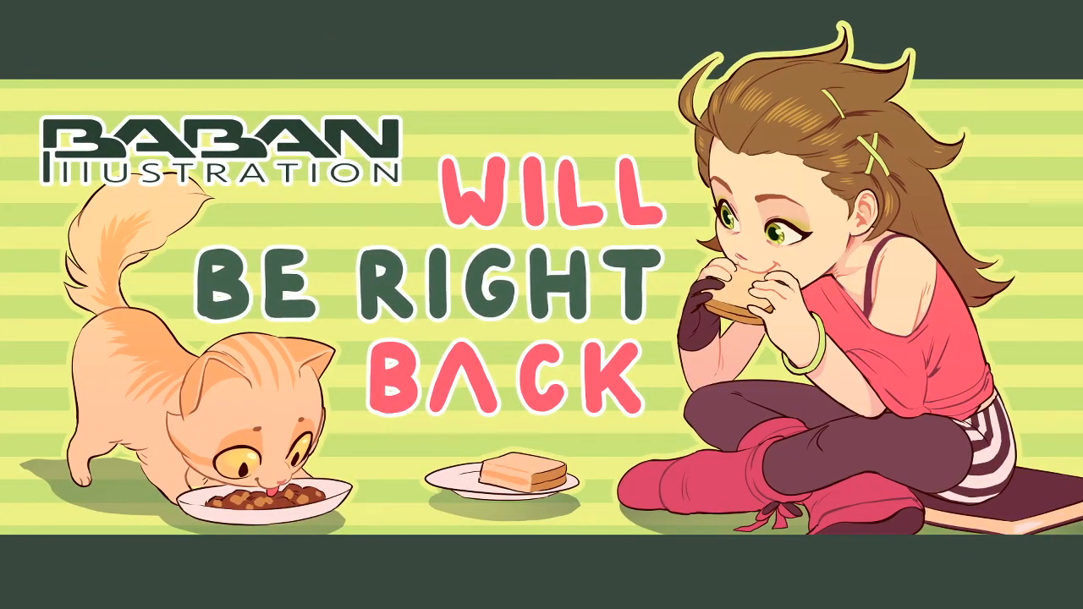
click(431, 479)
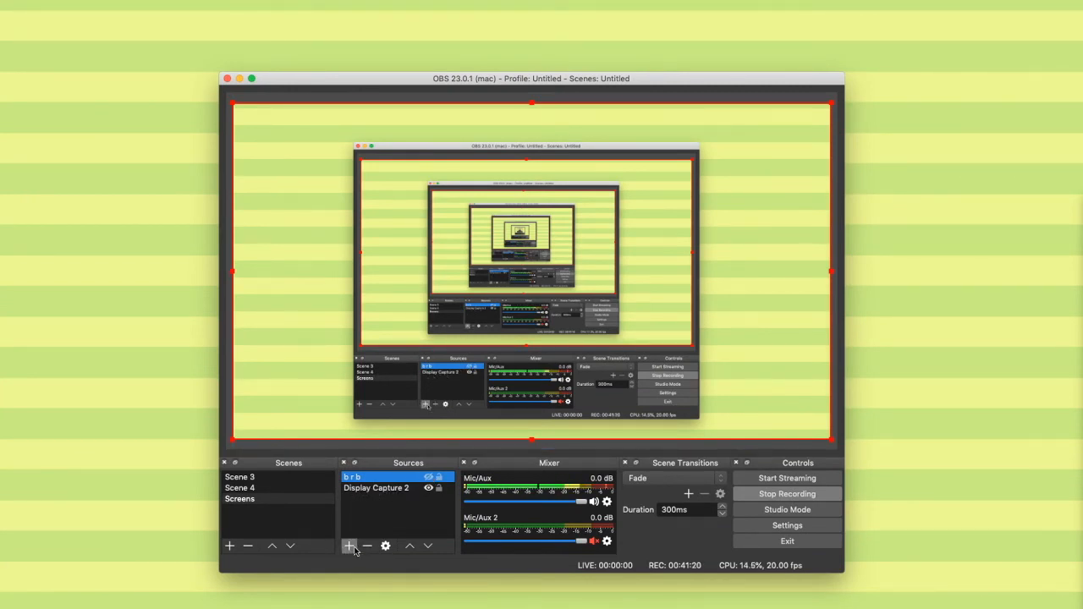
Step: Add a new Image Slide Show source named "starting soon" to the Screens scene
click(263, 500)
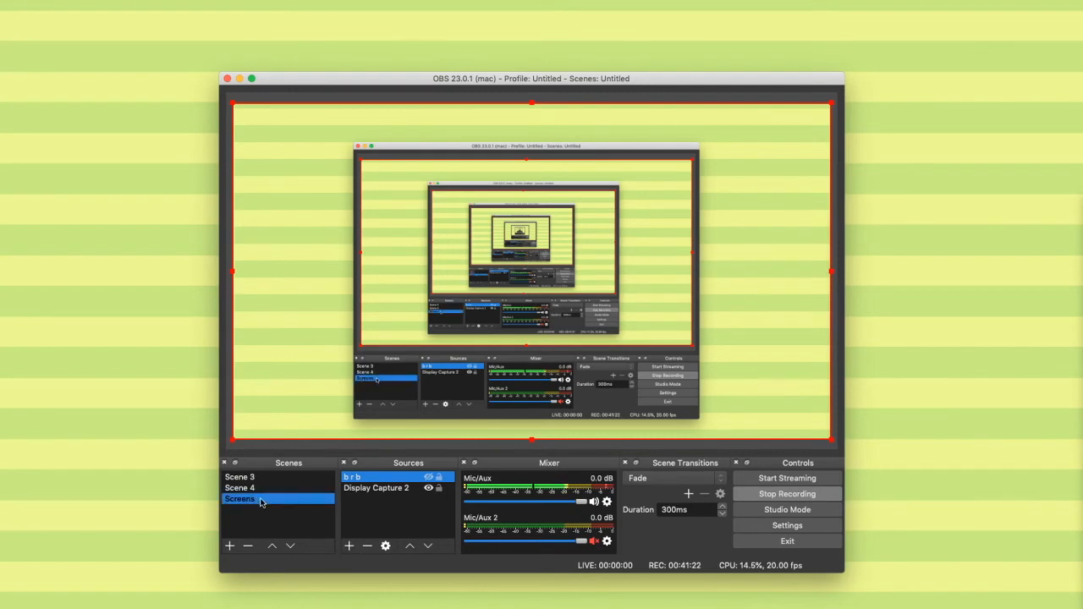
click(372, 481)
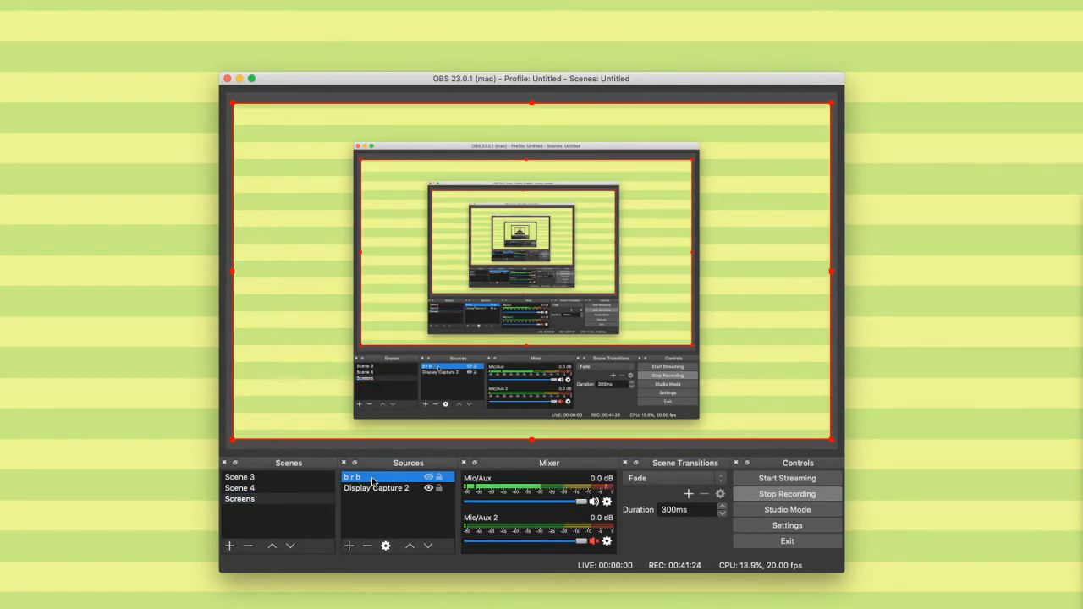
click(350, 547)
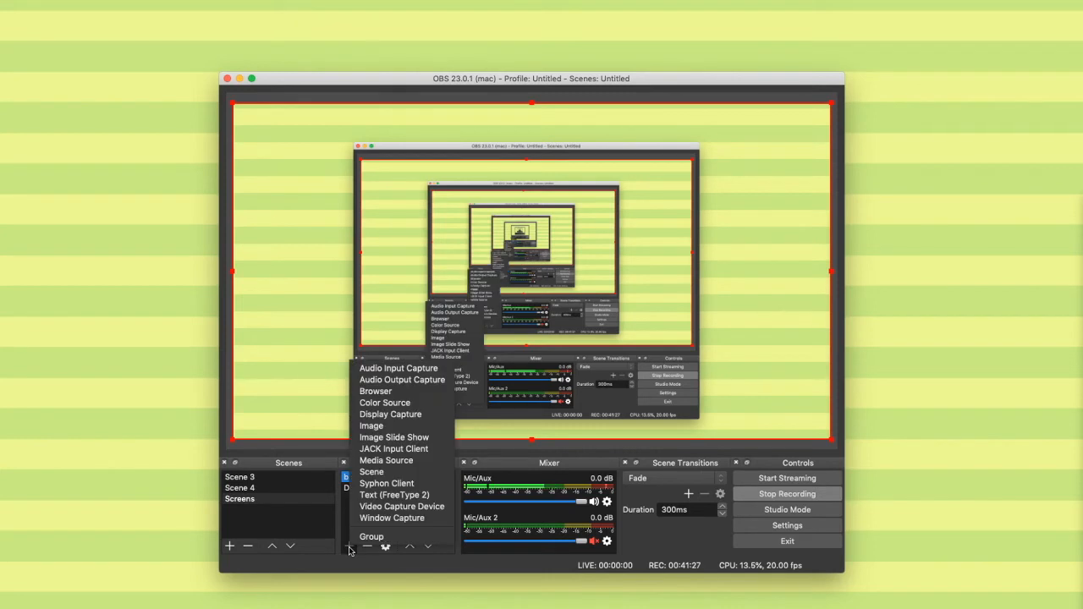
click(390, 437)
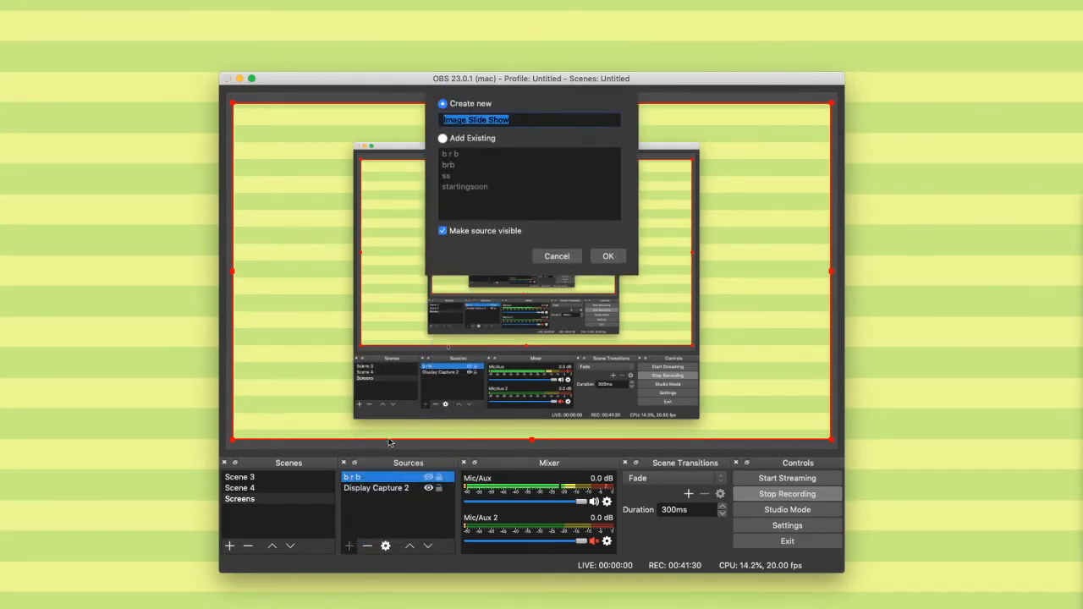
click(521, 123)
drag(521, 123, 439, 123)
text(sm)
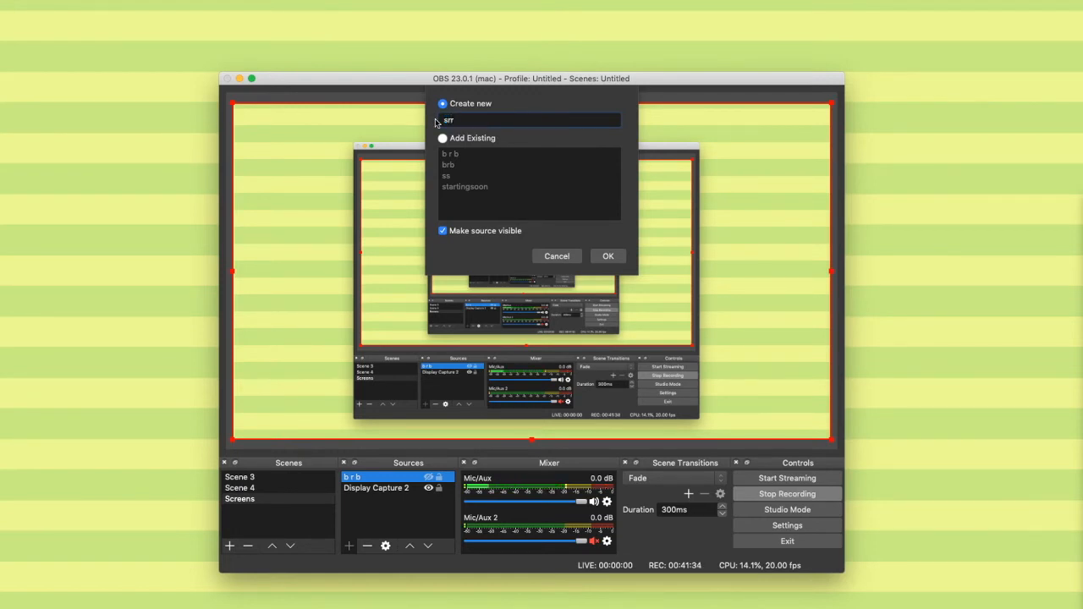
key(BackSpace)
text(tarting soon)
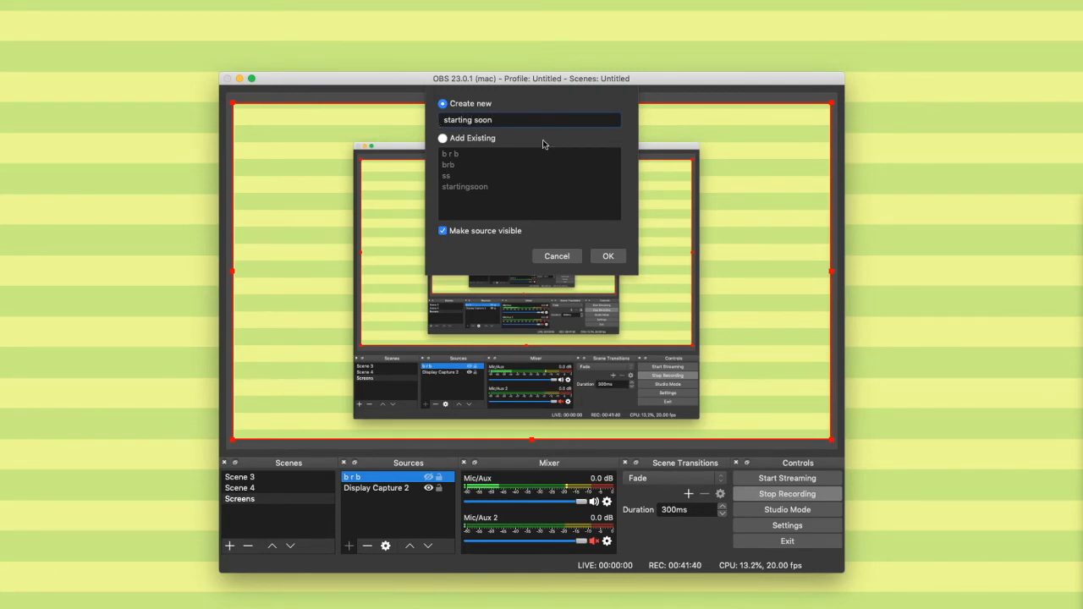
click(608, 256)
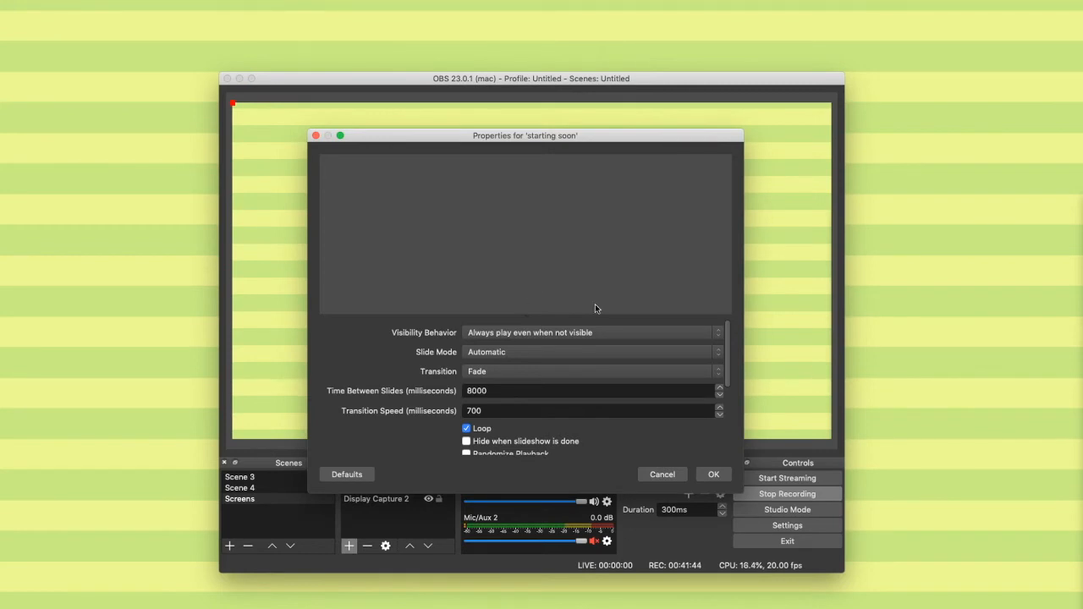
Step: Add babranding links 1.png and babranding starting 1.png from Documents to the starting soon slideshow and accept its properties
scroll(438, 381, down, 1)
scroll(439, 382, down, 5)
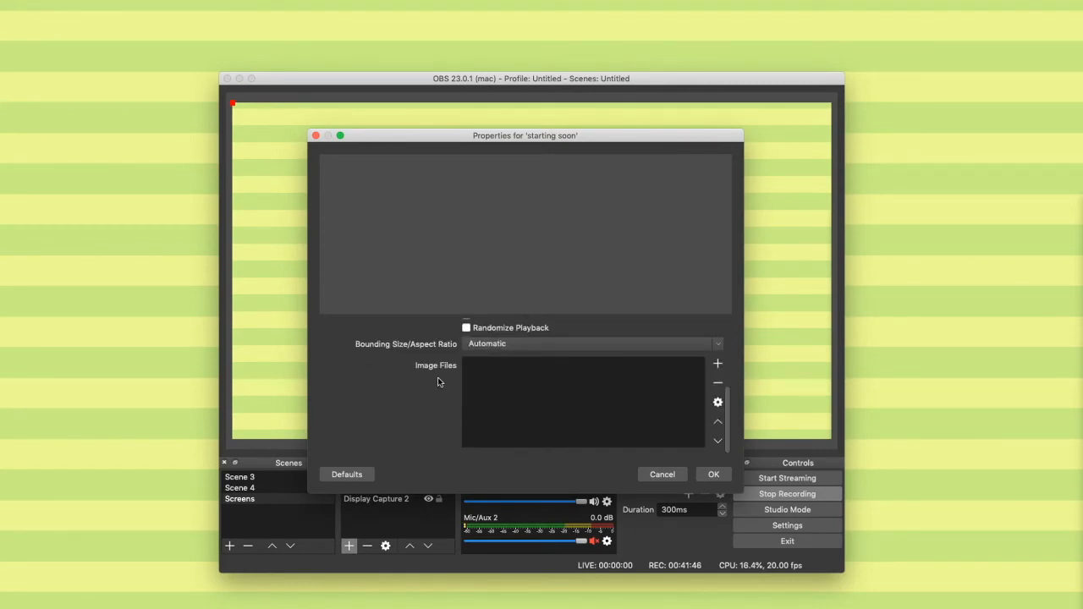
click(720, 366)
click(732, 373)
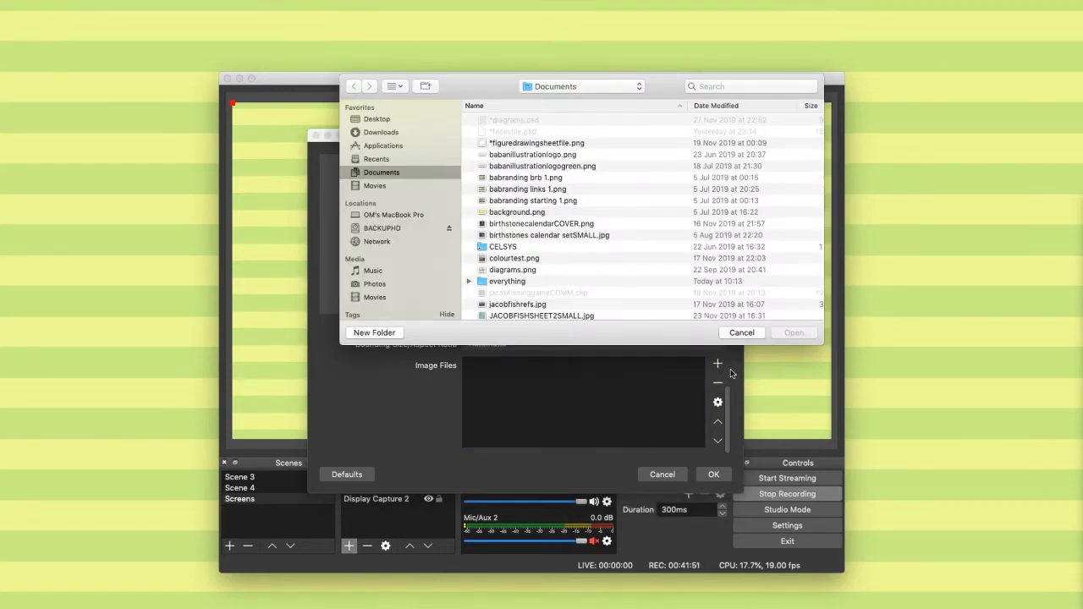
click(578, 189)
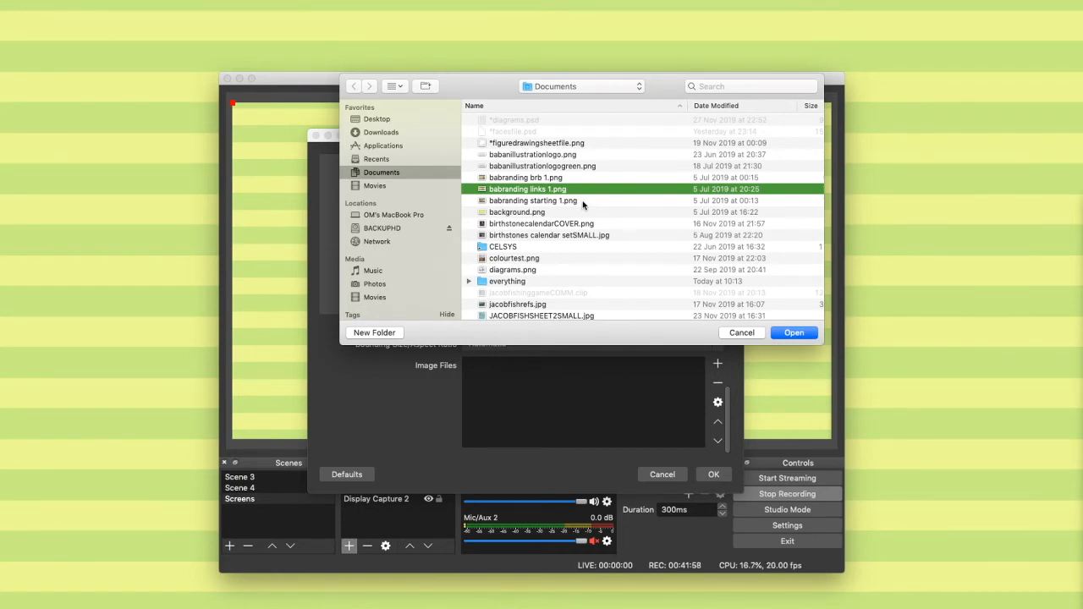
shift+click(582, 201)
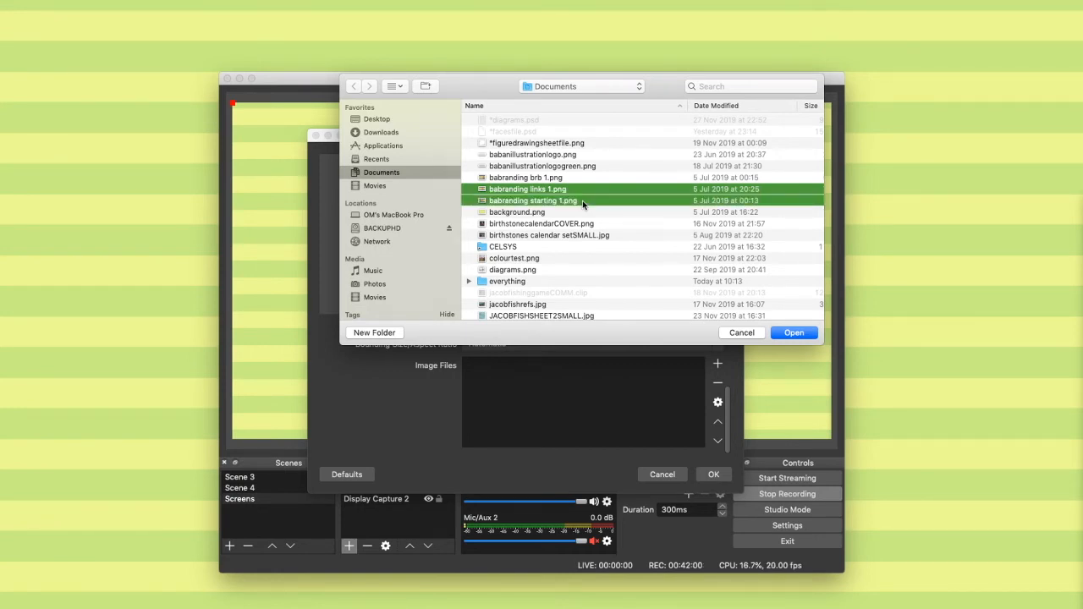
click(803, 334)
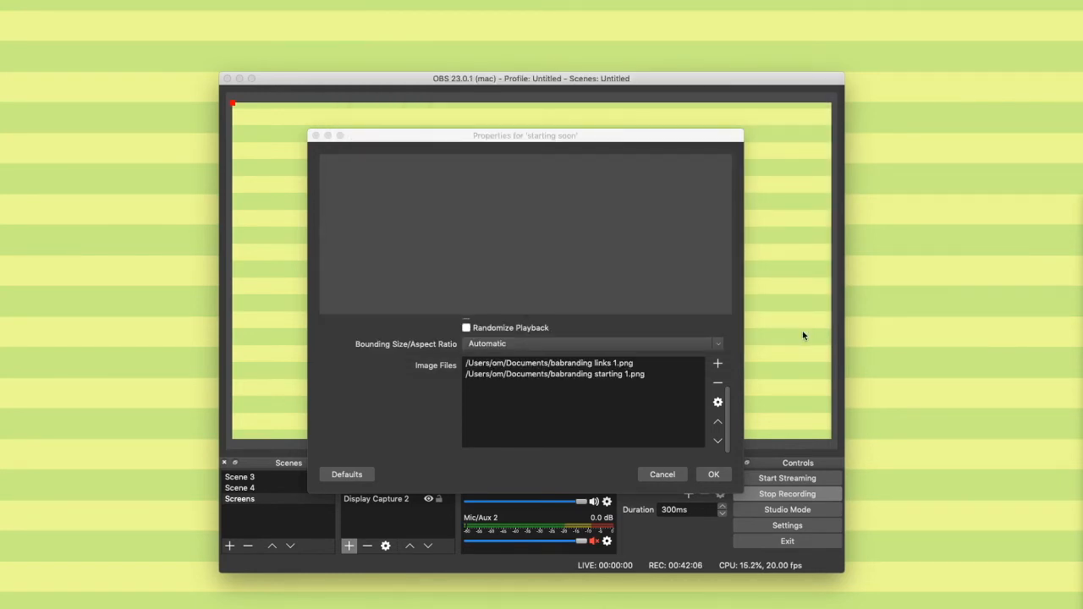
click(713, 475)
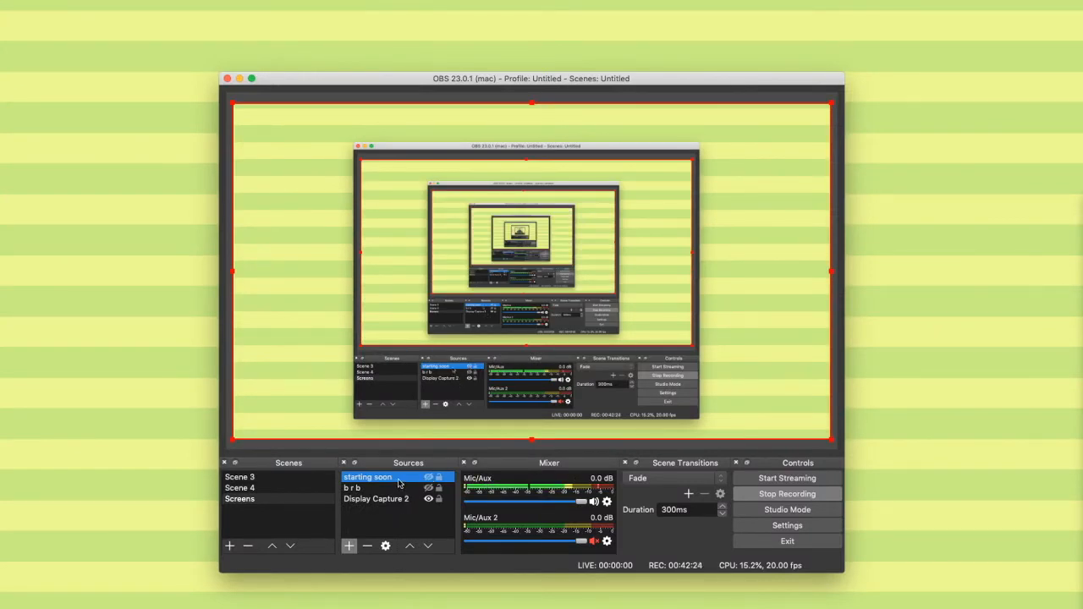
Step: Set the starting soon slideshow's Visibility Behavior to "Stop when not visible, restart when visible" and its Transition to Slide
double_click(399, 482)
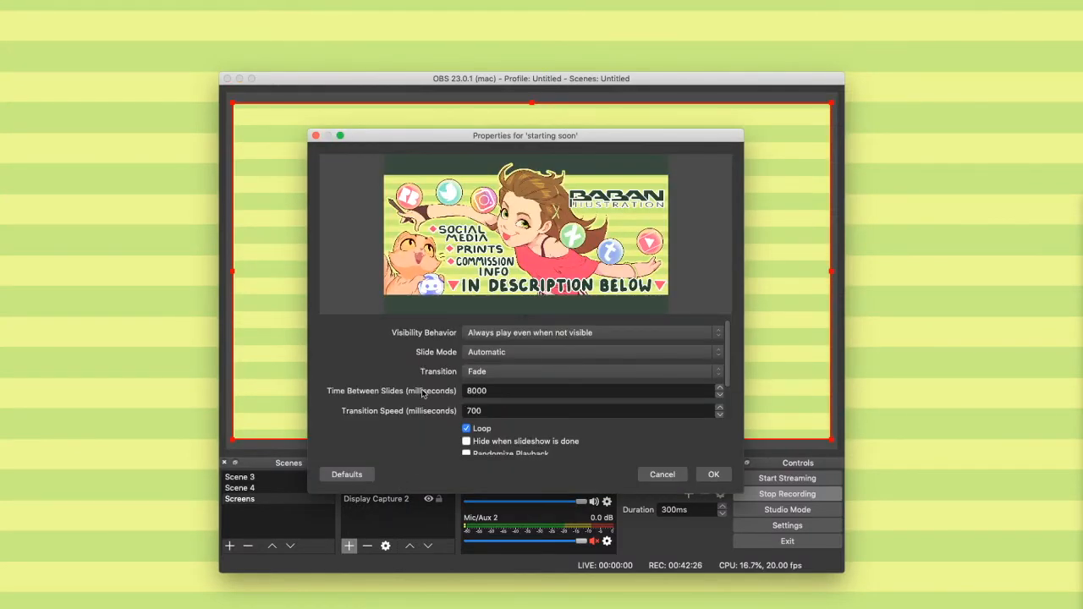
click(509, 335)
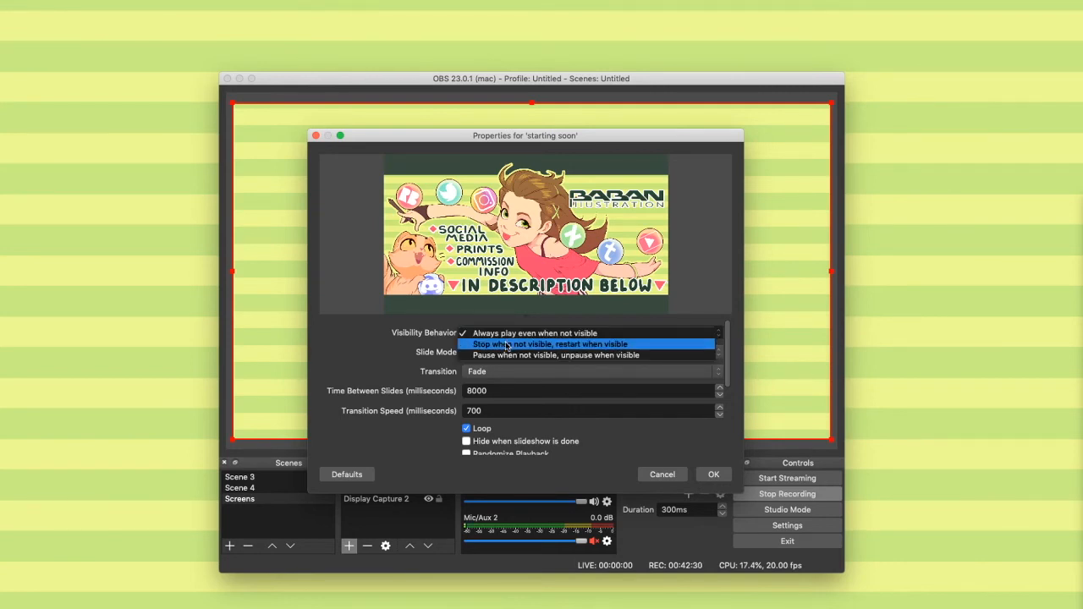
click(506, 345)
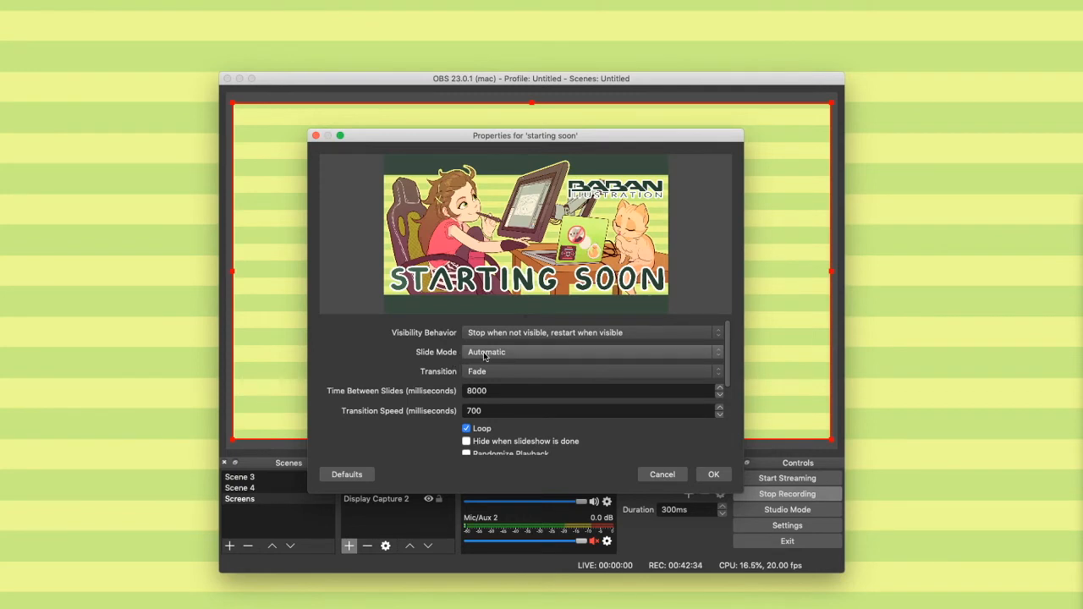
click(486, 358)
click(486, 358)
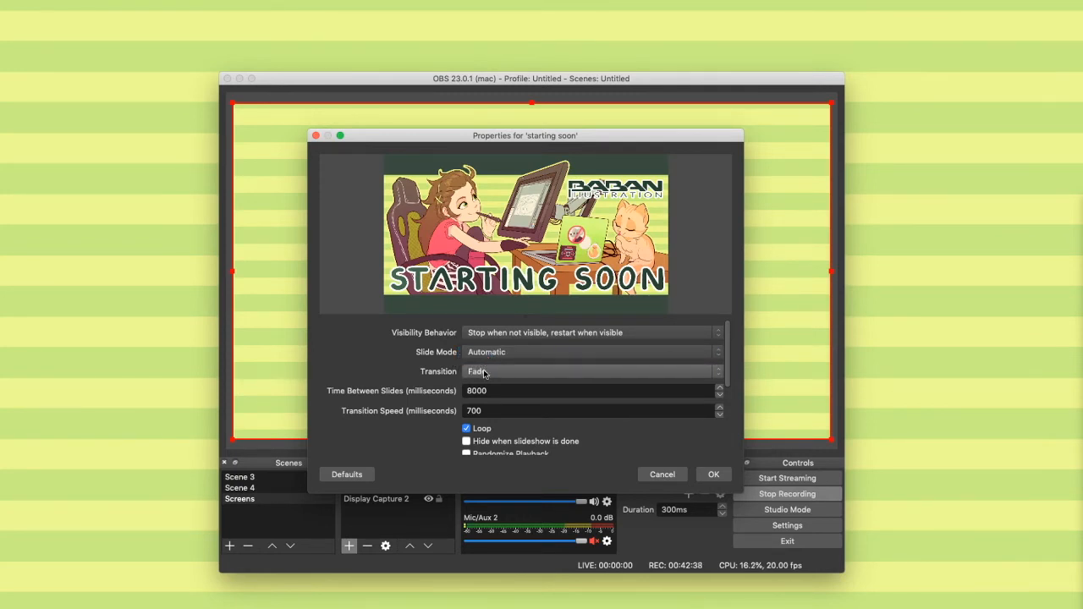
click(494, 374)
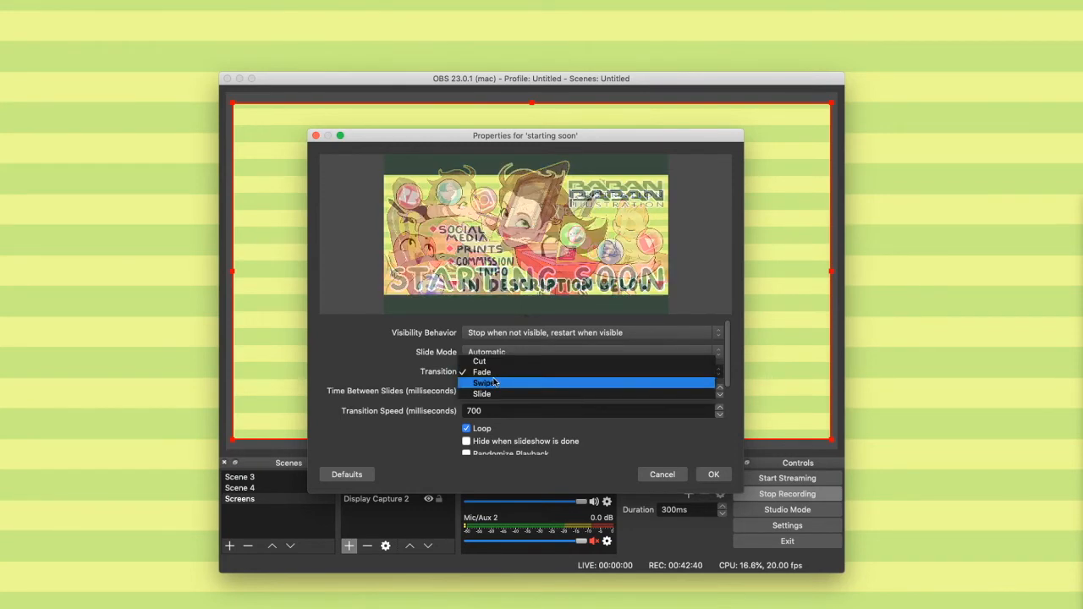
click(495, 396)
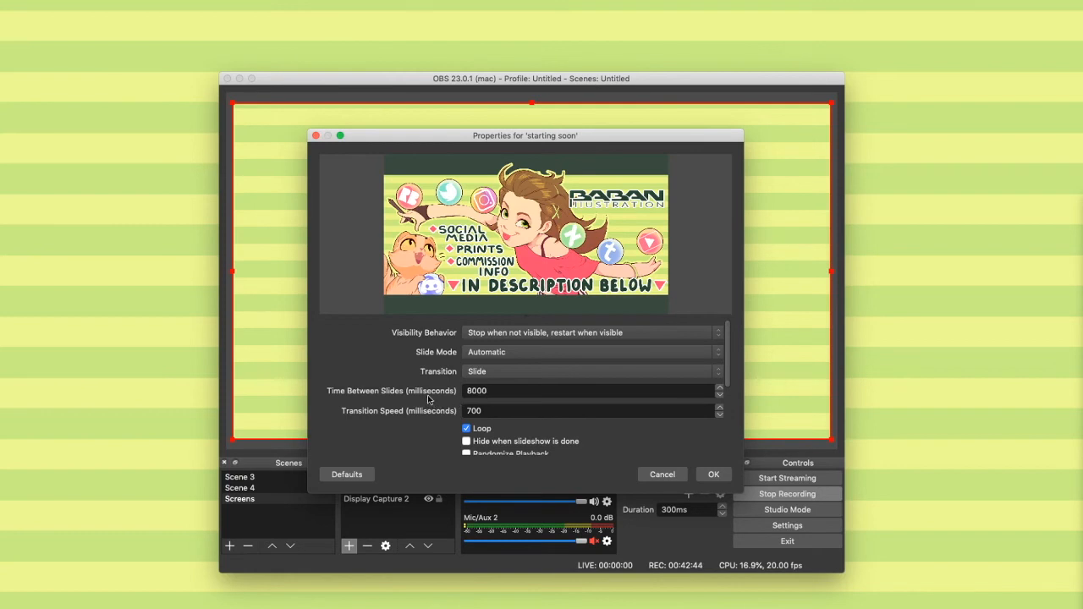
Step: Set the starting soon slideshow's Time Between Slides to 4000 milliseconds and Transition Speed to 1400 milliseconds
click(489, 390)
double_click(497, 391)
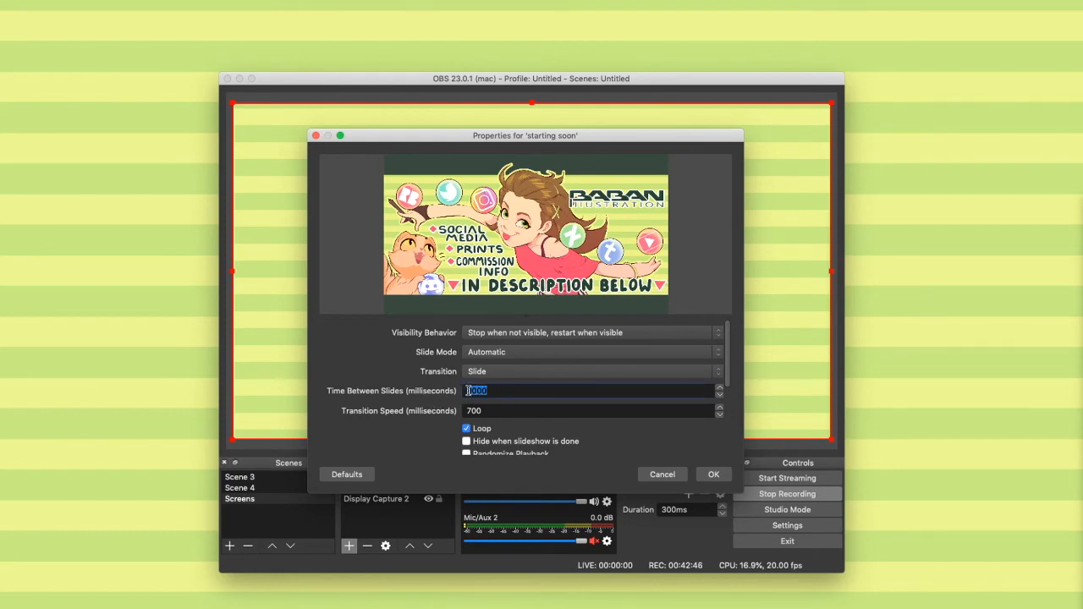
text(4)
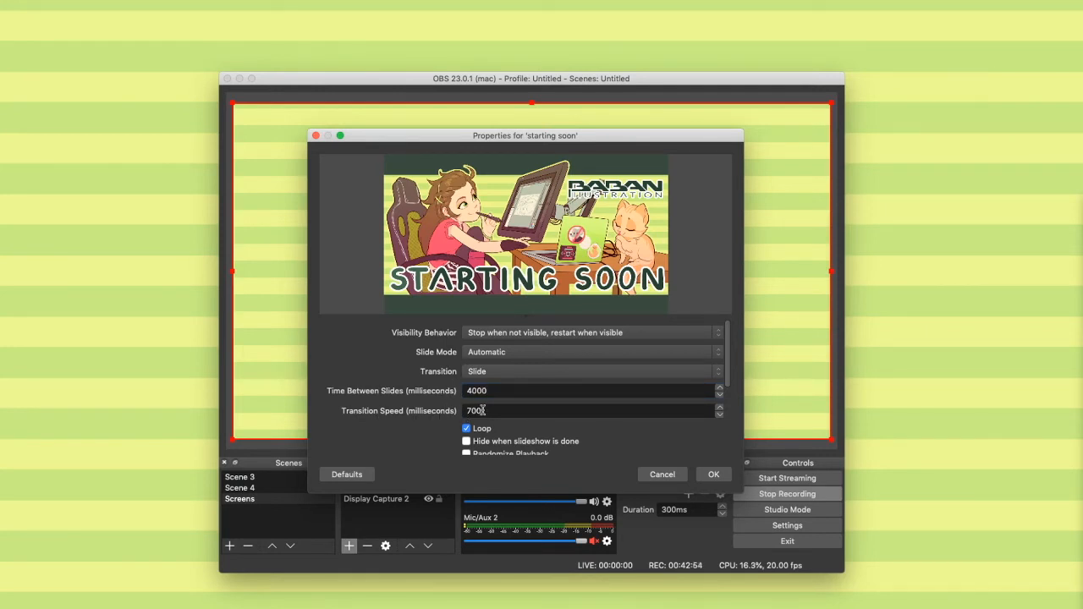
drag(488, 410, 457, 410)
text(14)
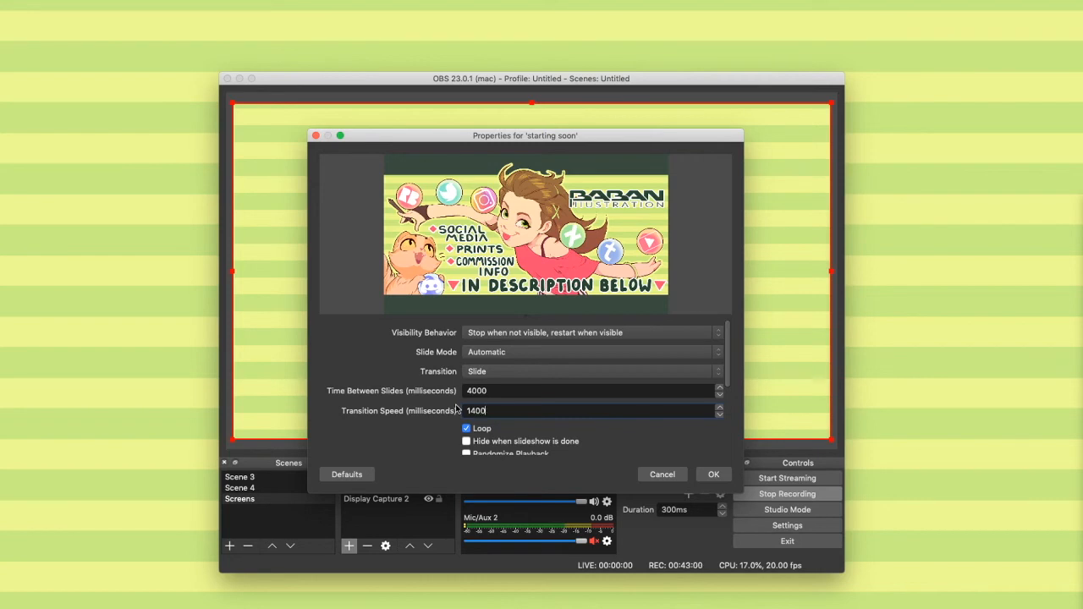
Step: Review the starting soon slideshow's loop, aspect ratio and image file settings, and accept its properties
scroll(455, 410, down, 3)
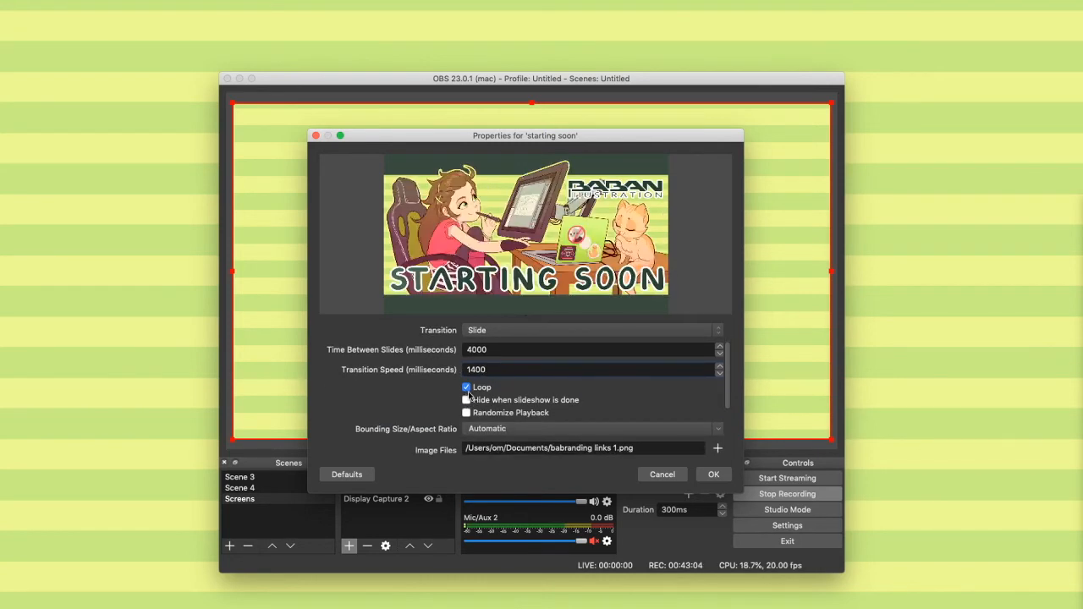
scroll(437, 403, down, 3)
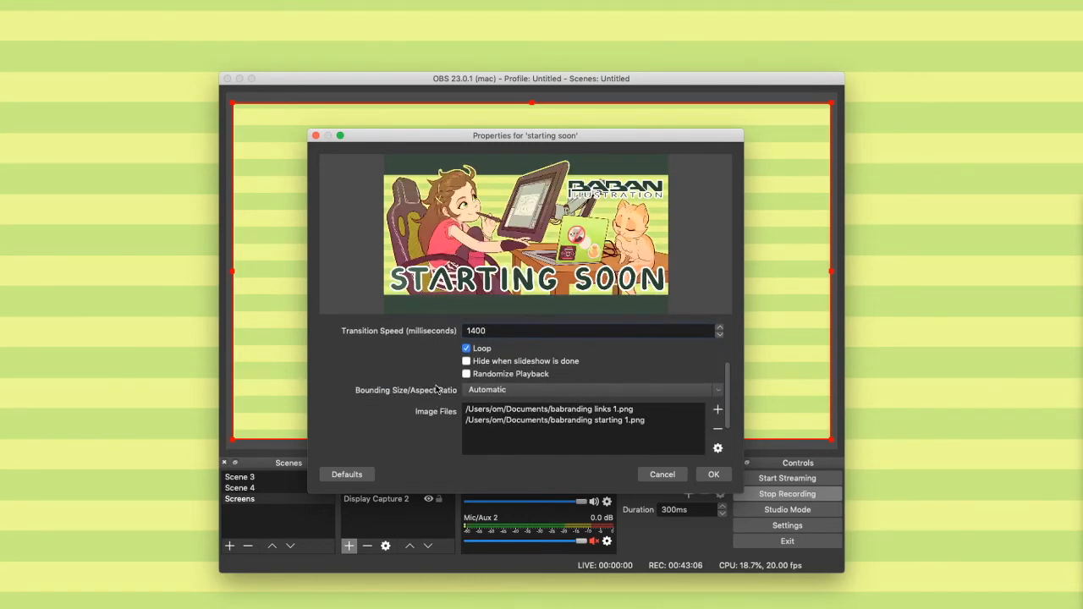
scroll(437, 390, down, 3)
scroll(437, 389, down, 1)
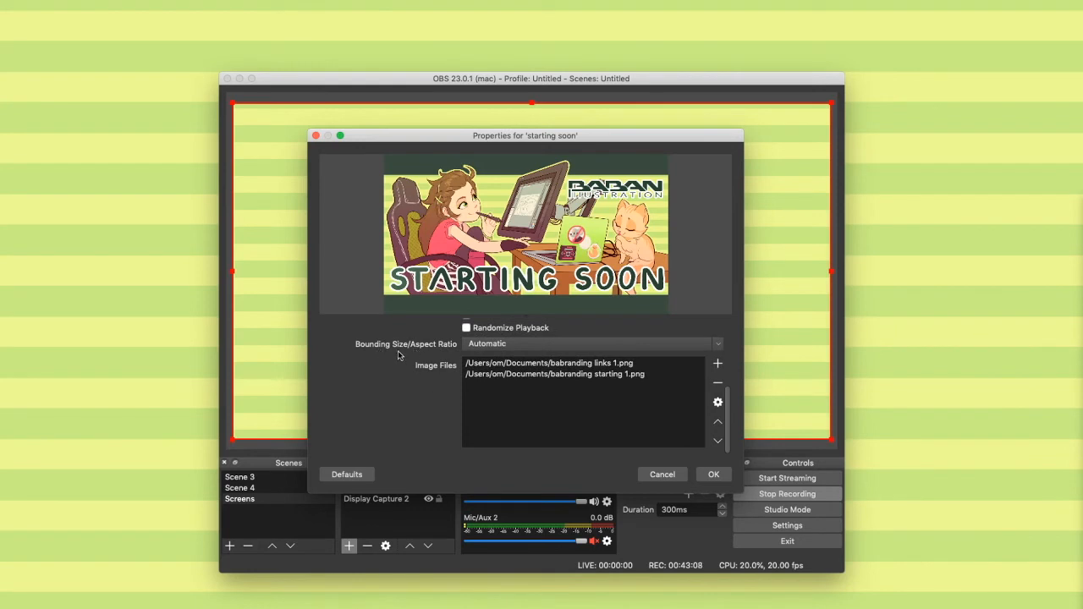
click(590, 365)
click(582, 376)
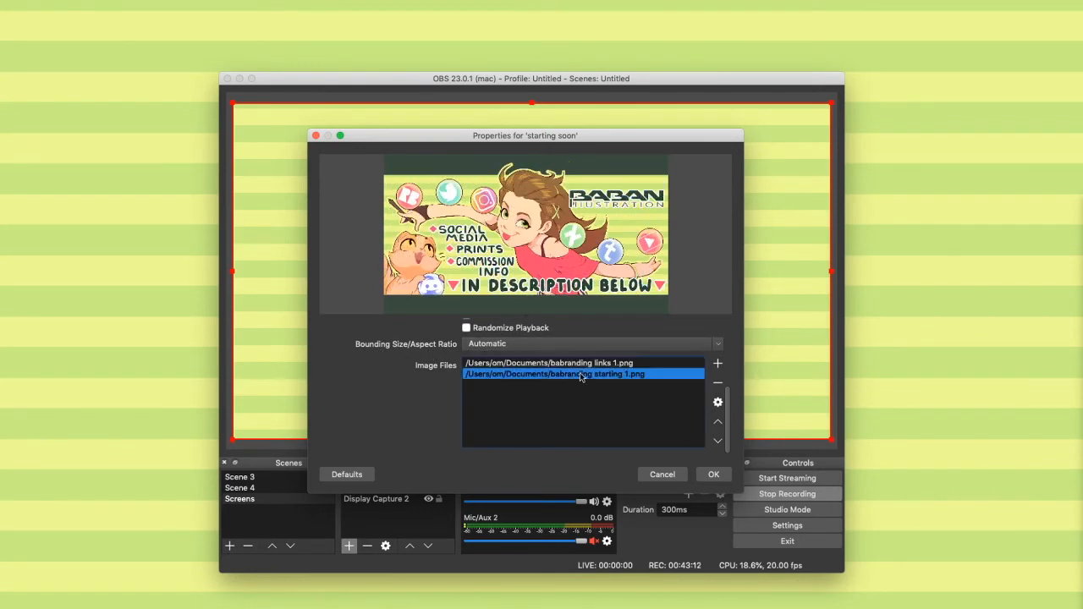
click(598, 364)
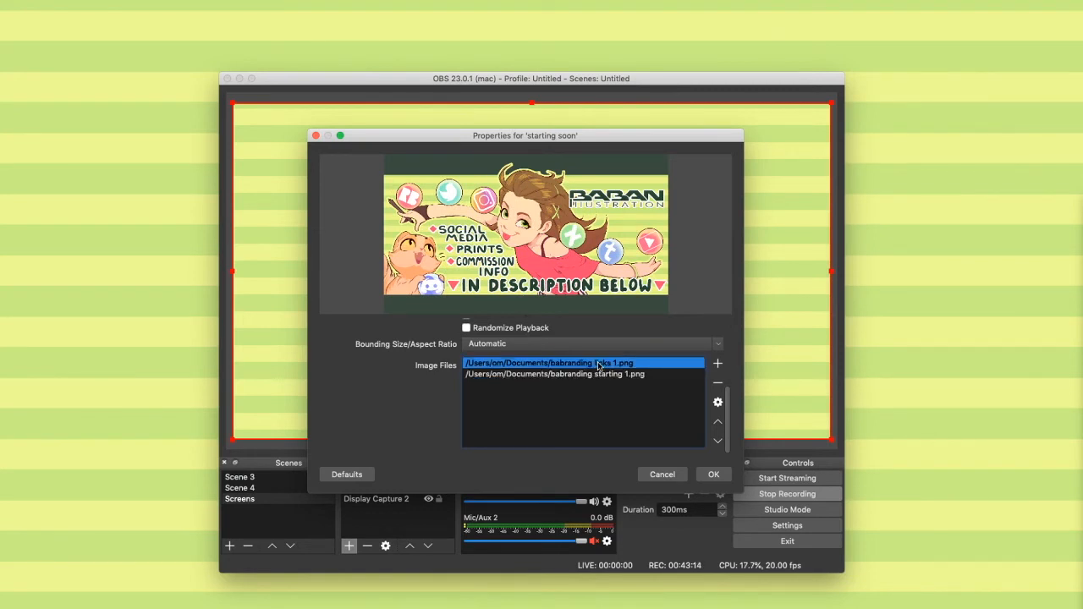
click(710, 475)
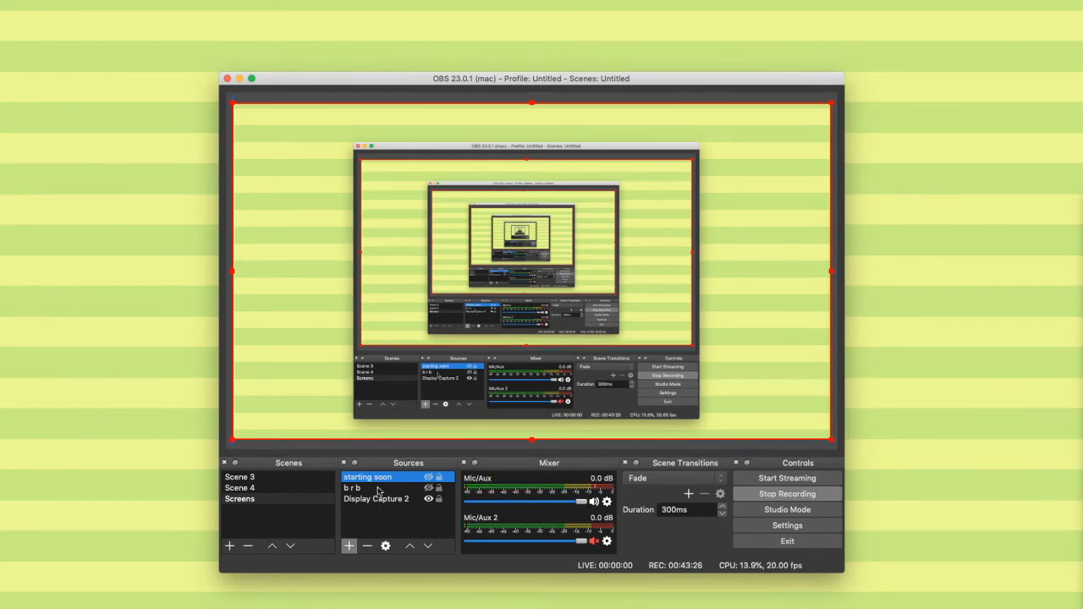
Step: Preview the b r b and starting soon slideshows by showing and hiding each one in turn
click(412, 489)
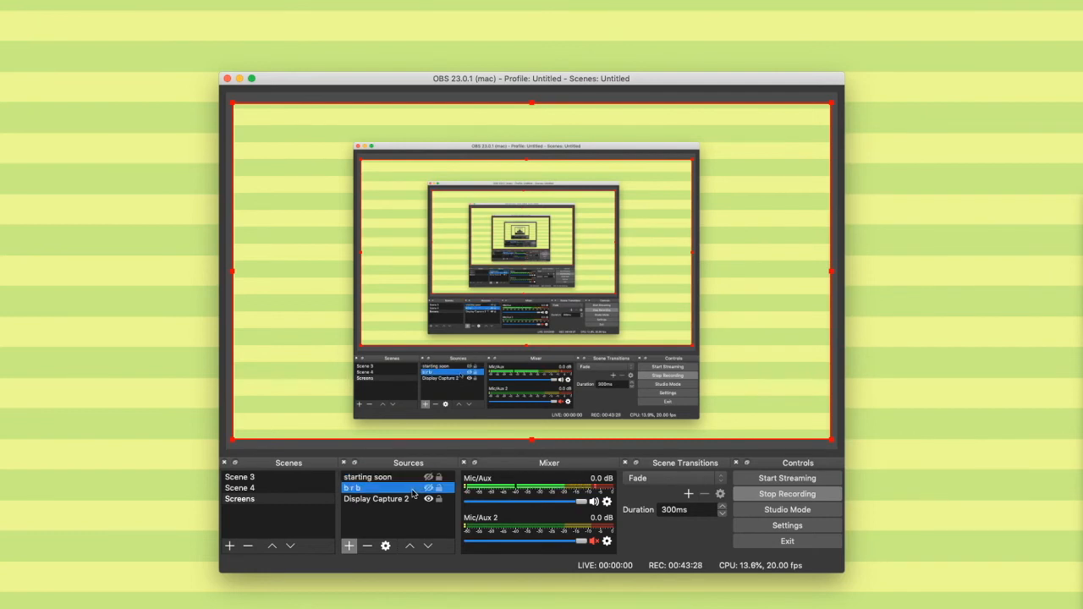
click(412, 481)
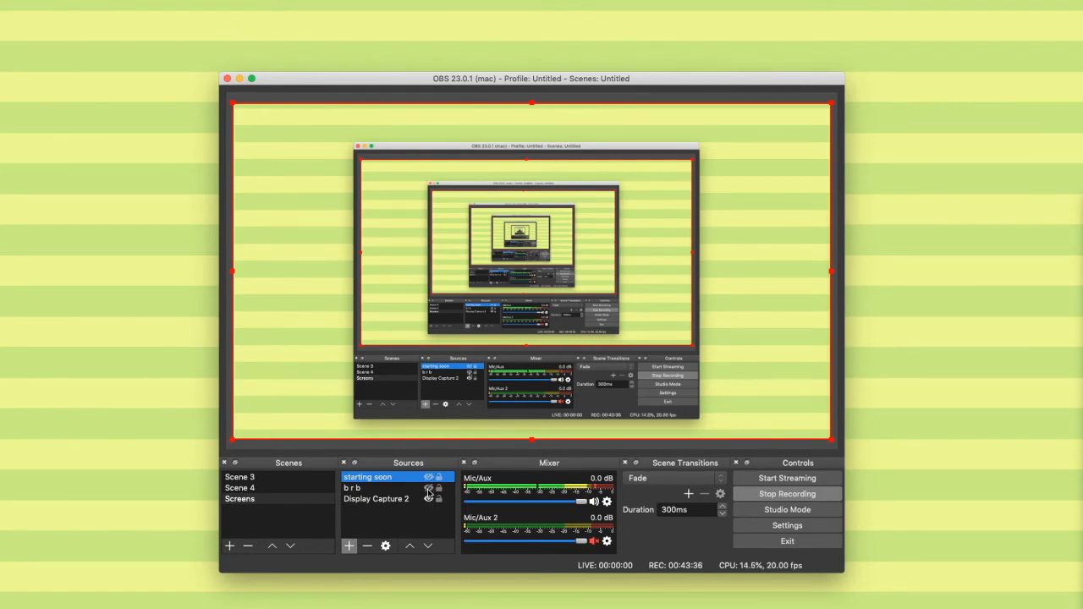
click(431, 491)
click(403, 489)
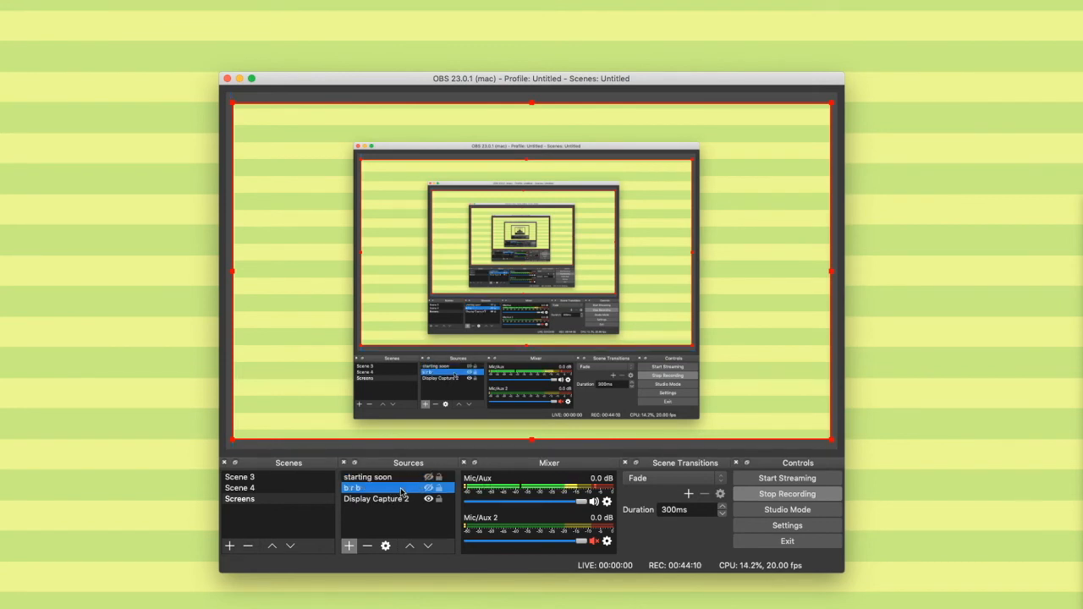
click(407, 479)
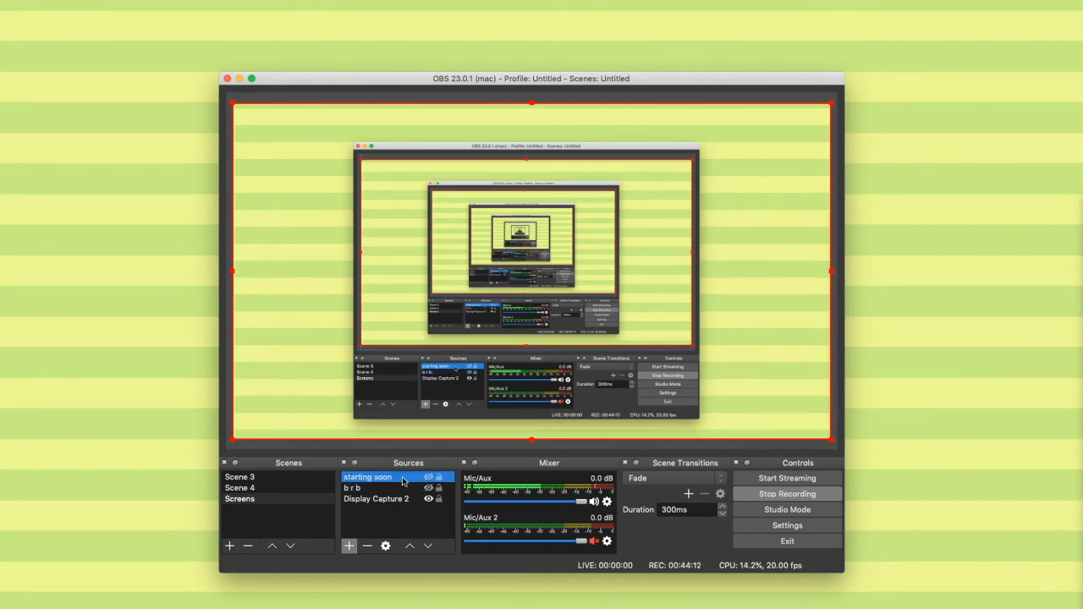
click(396, 489)
click(428, 489)
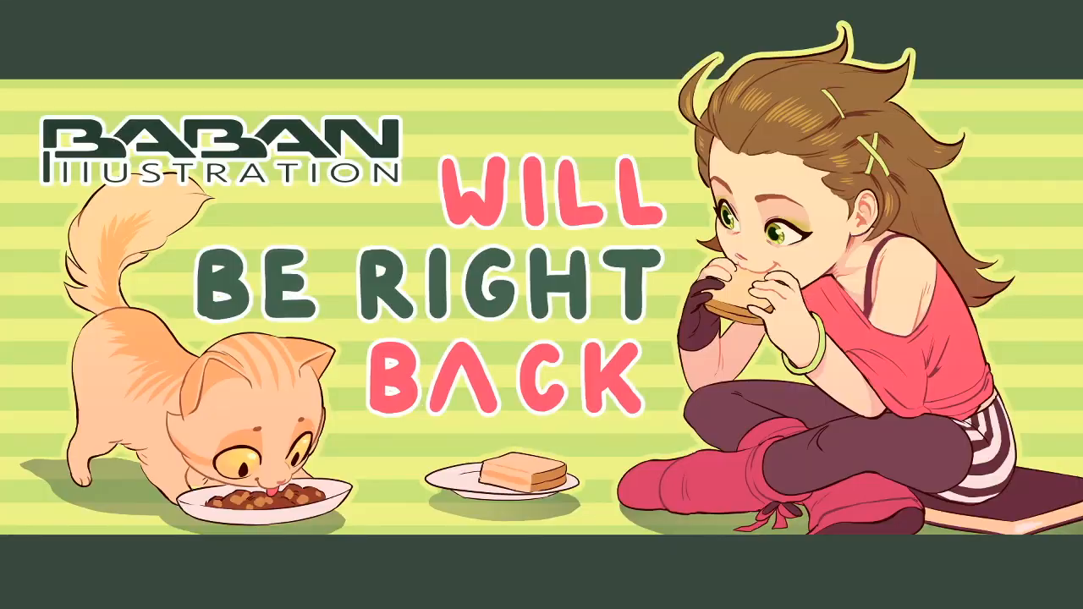
click(428, 489)
click(428, 478)
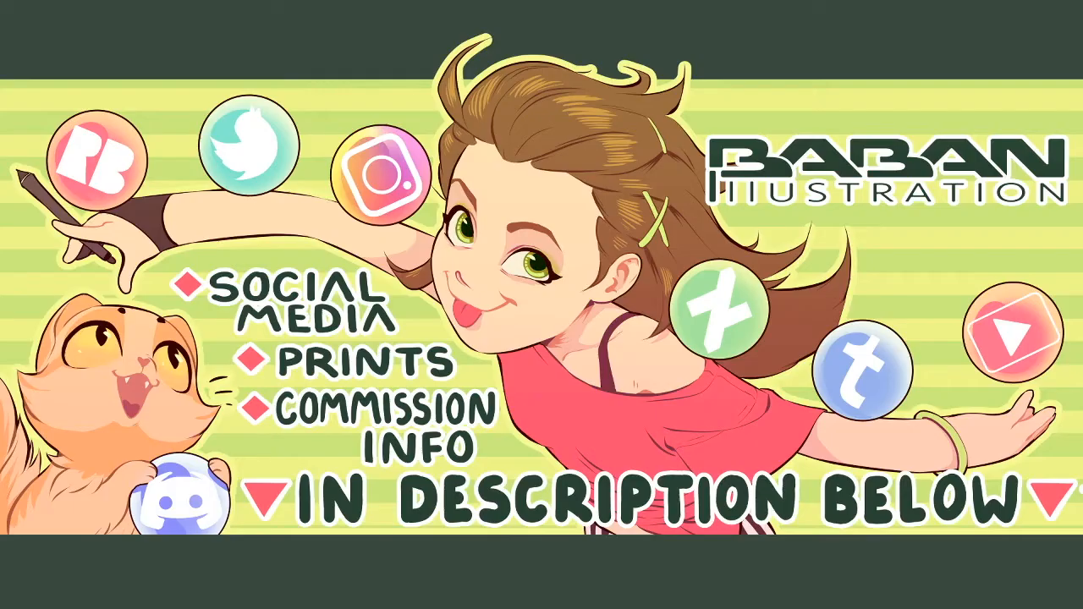
click(428, 477)
Step: Place Display Capture 2 above the visible starting soon slideshow, and hide and show the capture to preview the slideshow beneath
drag(385, 488, 406, 492)
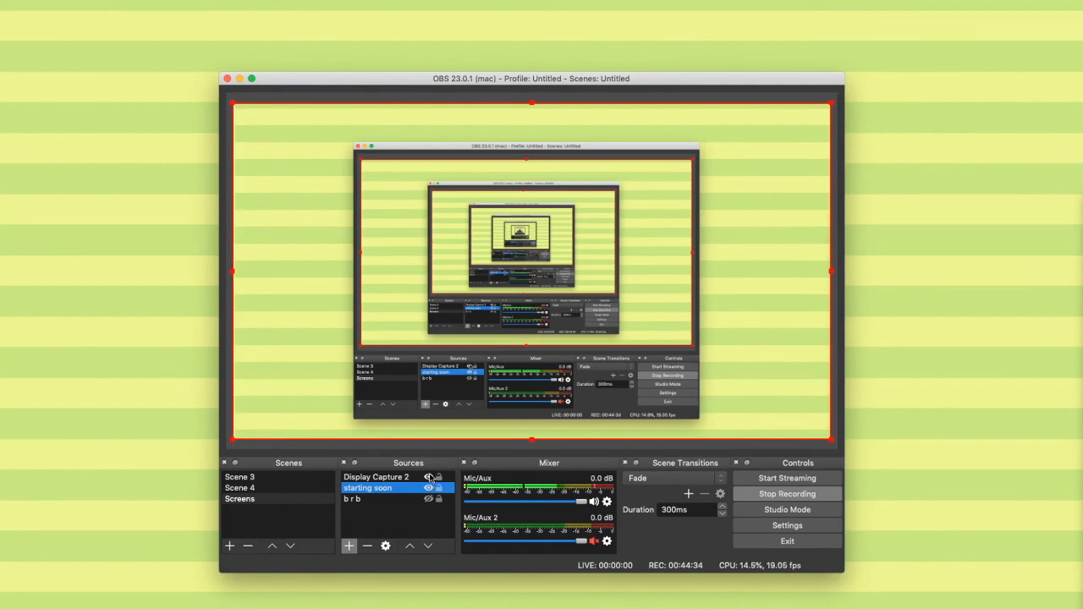
click(429, 478)
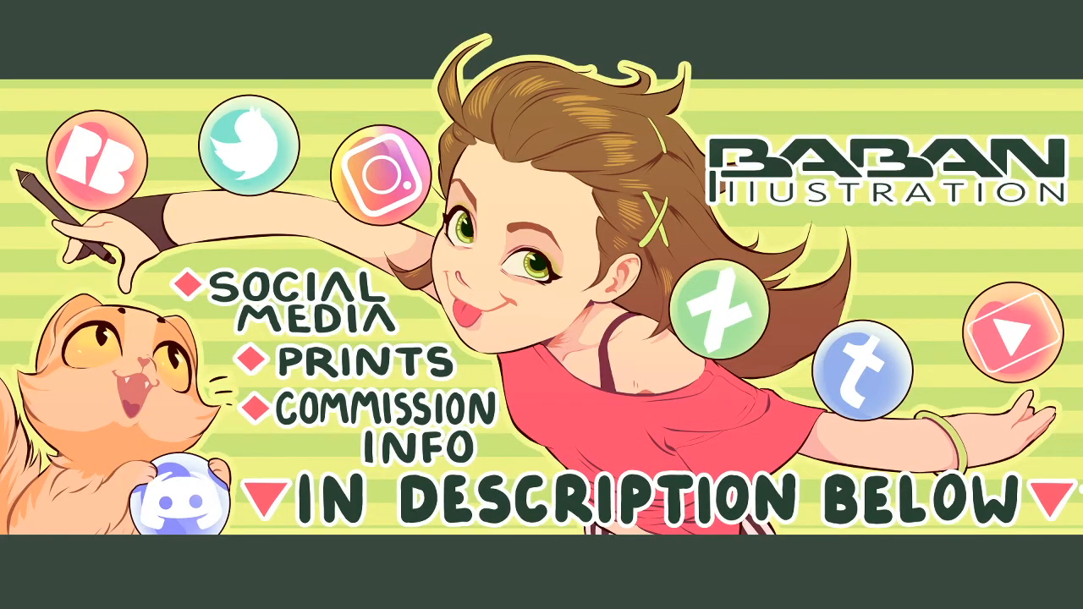
click(428, 478)
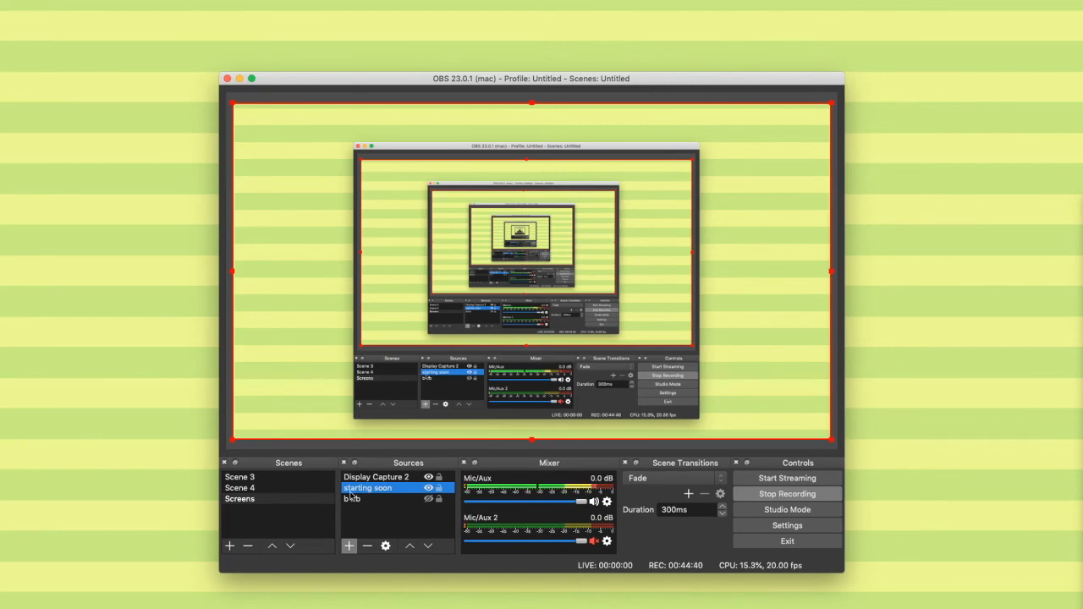
Step: Alternate between Scene 3 and Scene 4 to preview the scene switch, and return to the Screens scene
click(271, 478)
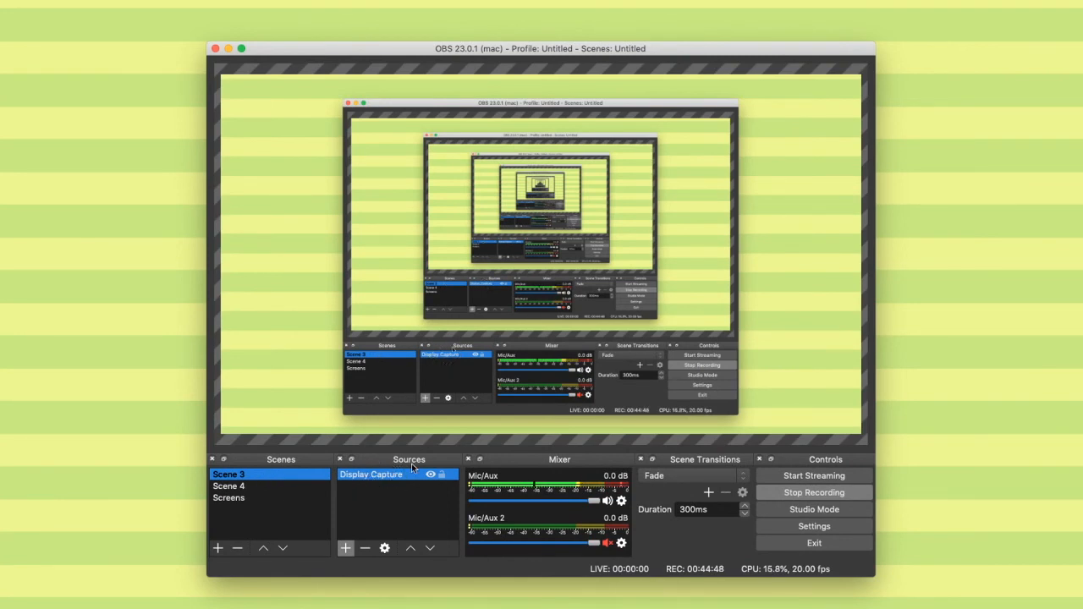
click(250, 488)
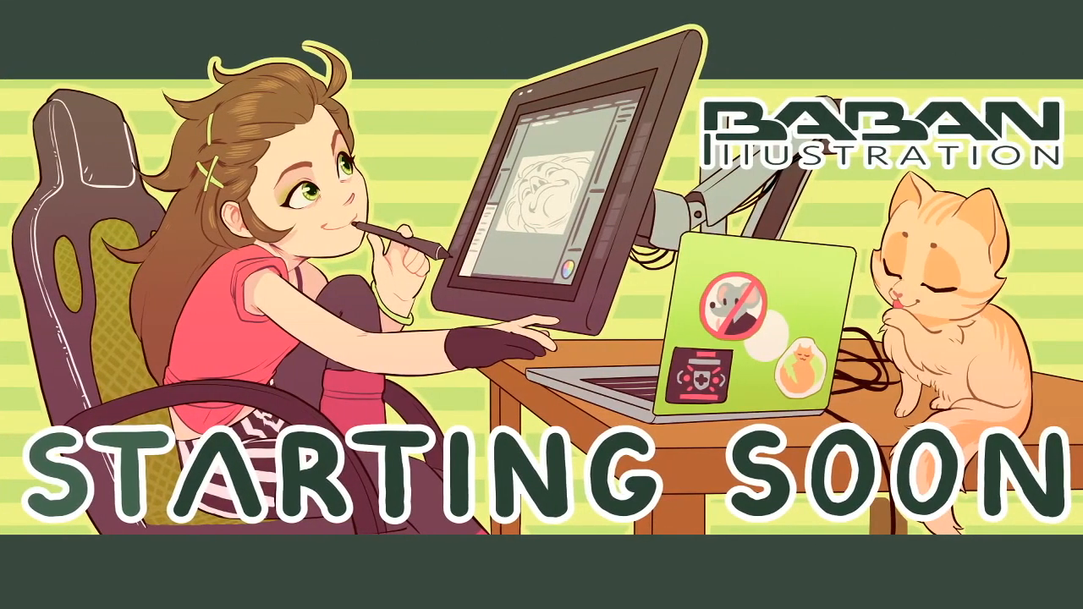
key(Up)
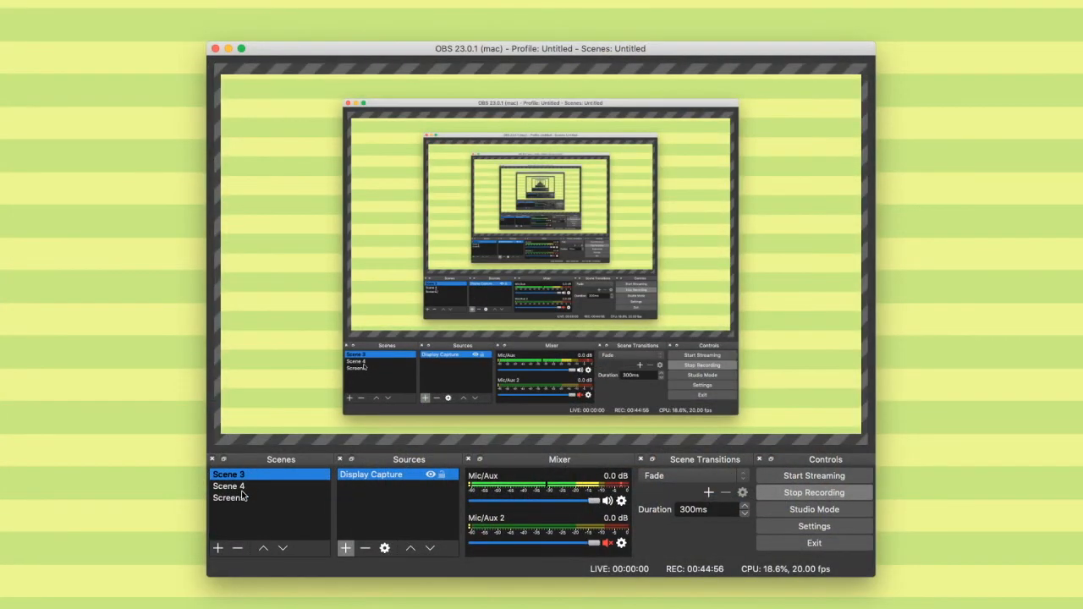
click(251, 488)
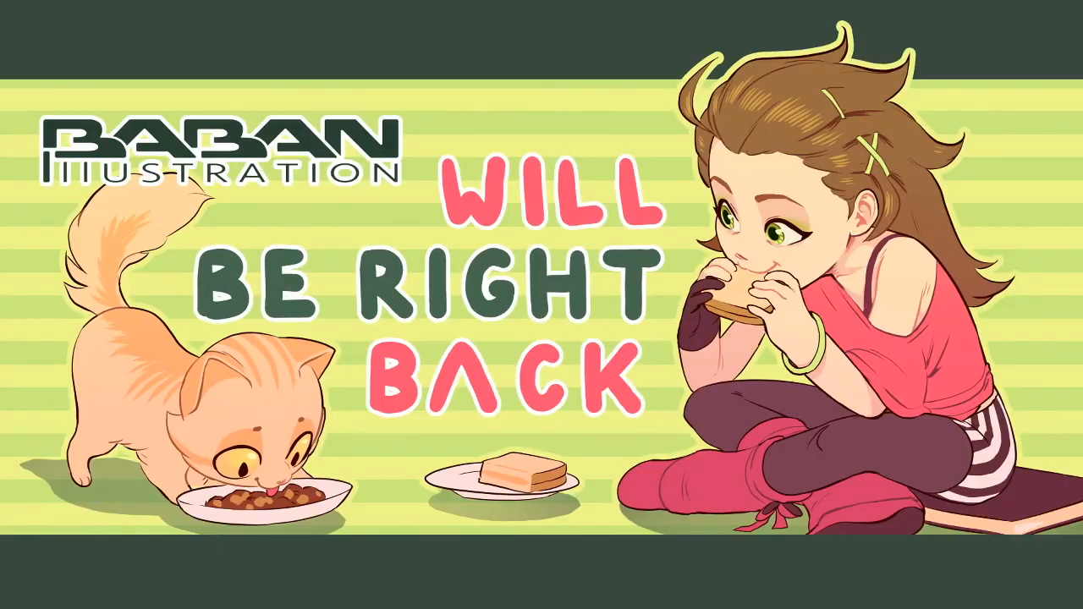
click(240, 499)
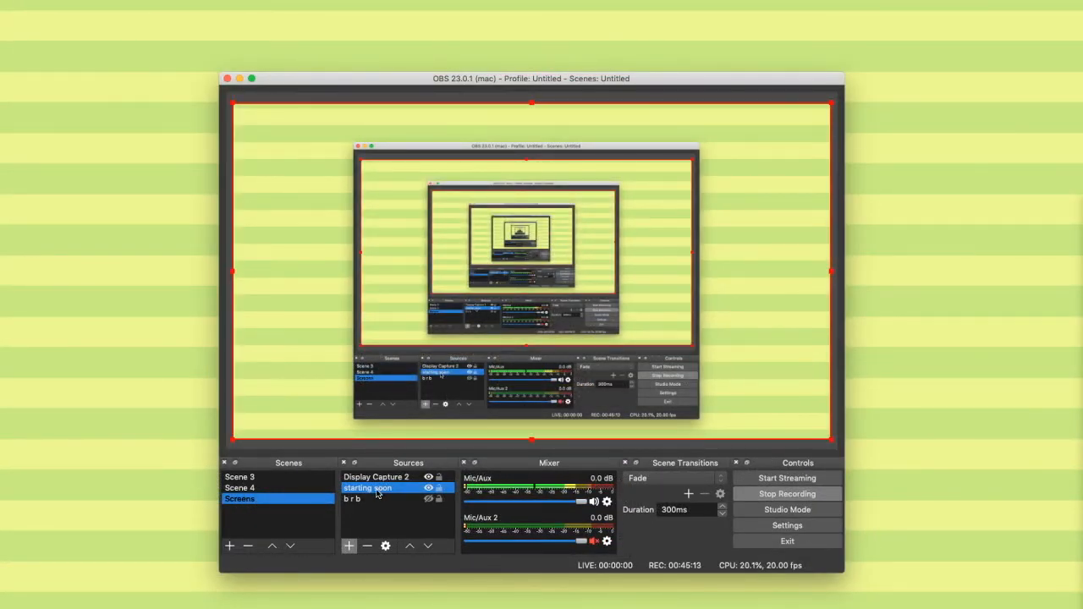
Step: Restore the source order to starting soon, b r b, Display Capture 2, and hide the starting soon slideshow
drag(370, 488, 371, 473)
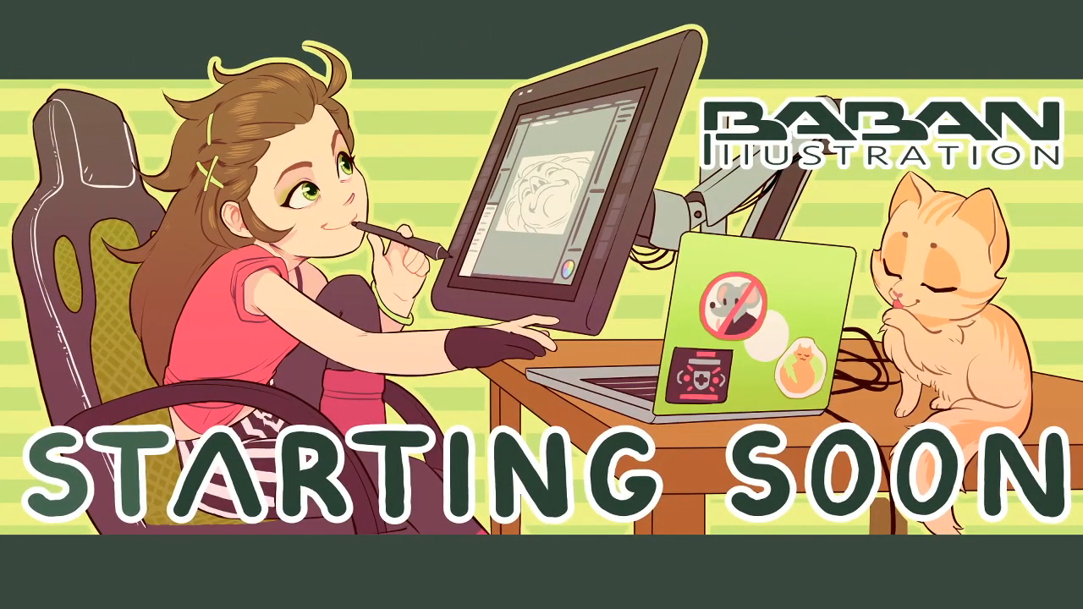
click(429, 477)
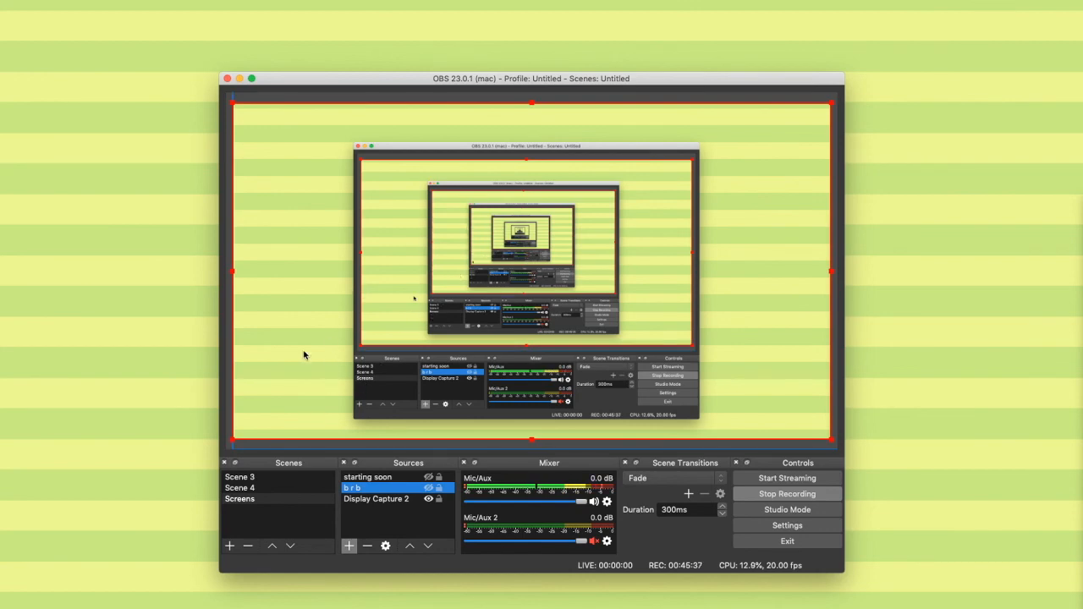
Step: Switch to Scene 3 and back to the Screens scene, and toggle the starting soon slideshow's visibility to preview it
click(266, 477)
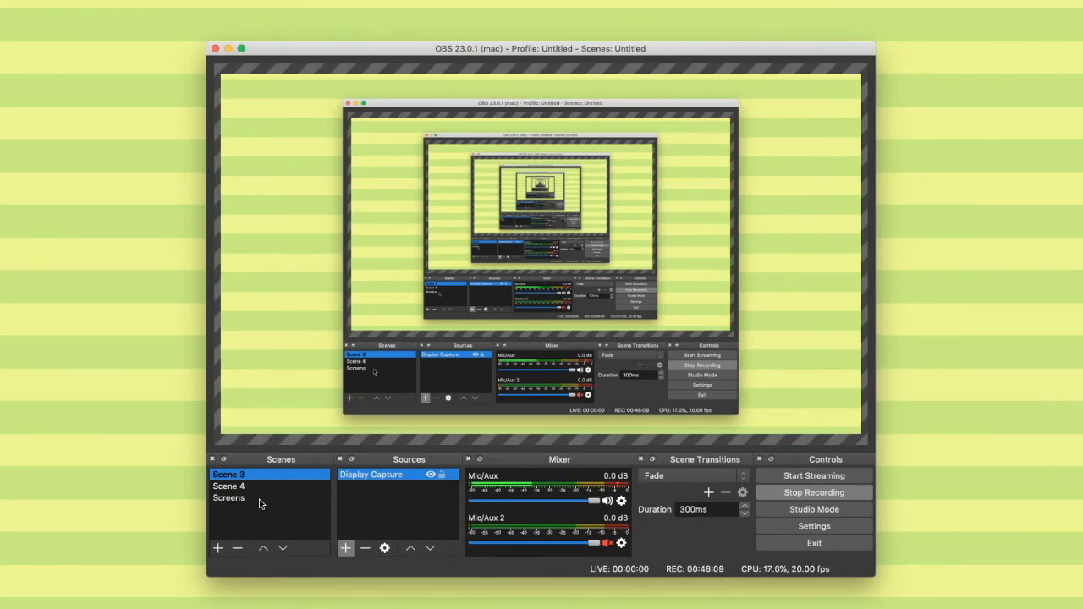
click(240, 502)
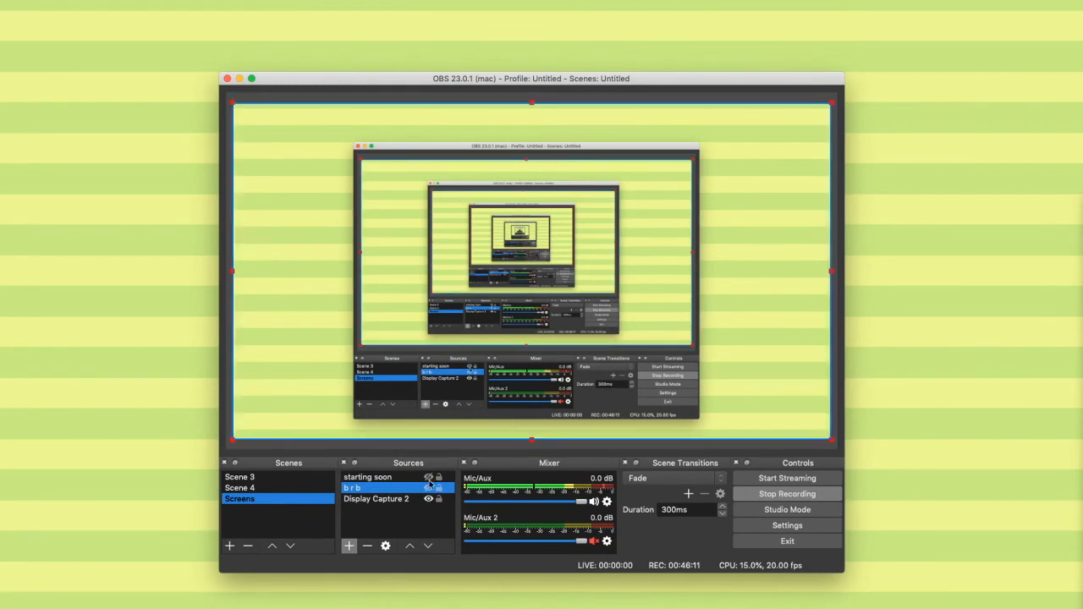
click(428, 479)
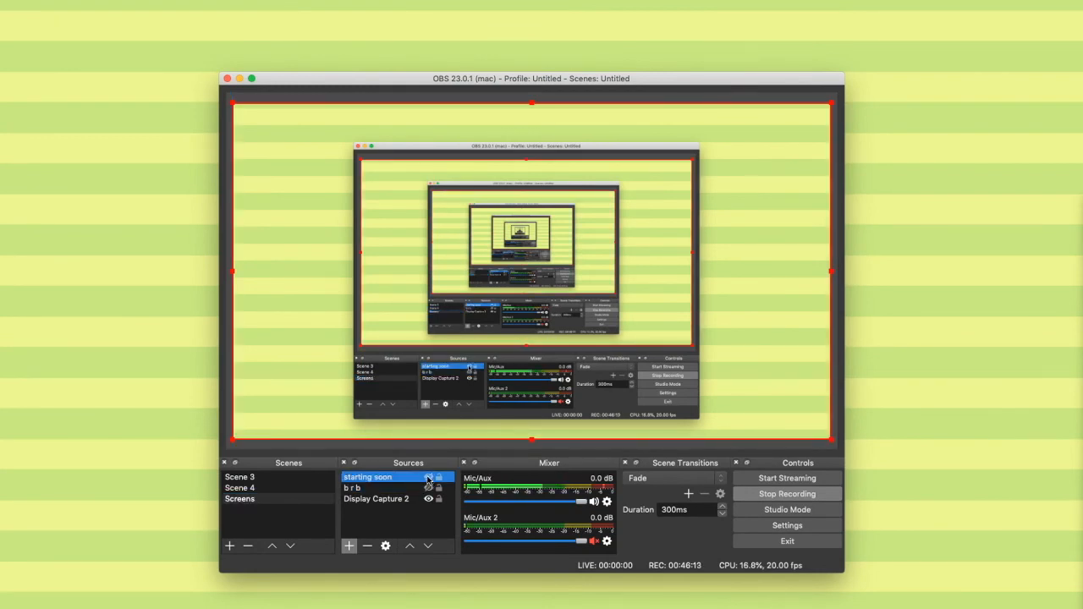